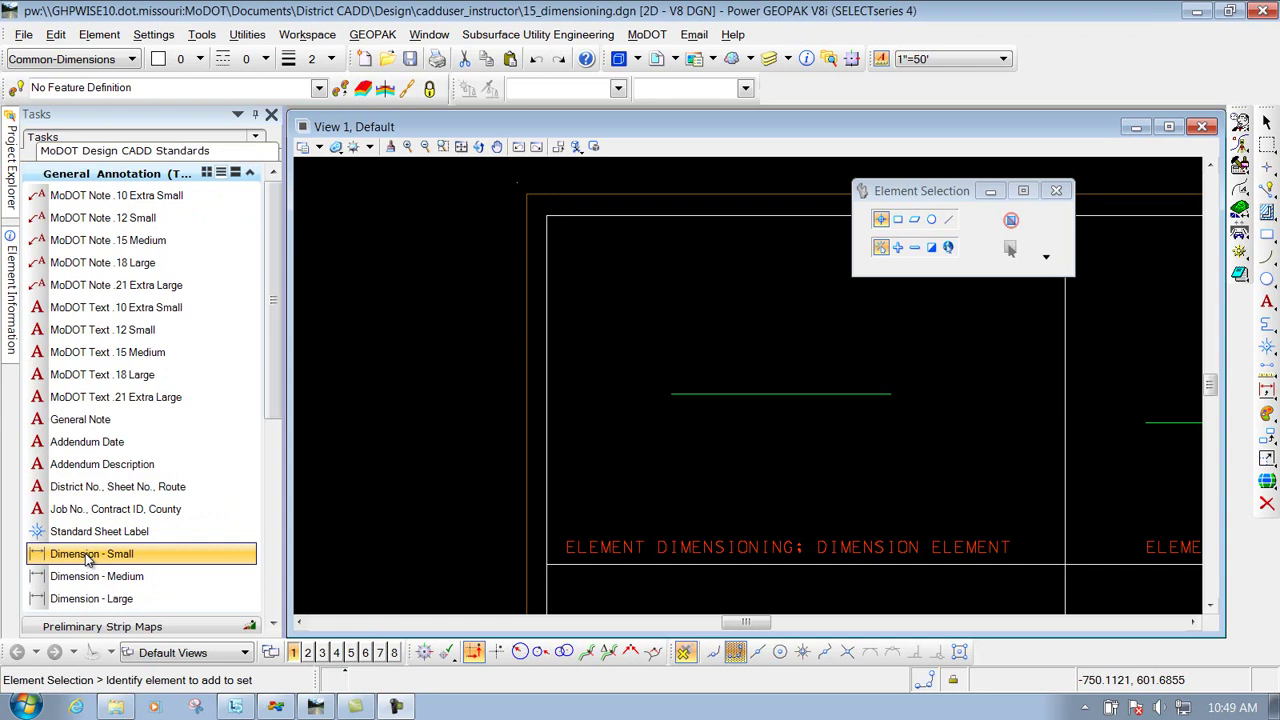
- Dimension the horizontal green line in the Dimension Element cell with the Dimension - Small style, placing the dimension above the line
left_click(85, 557)
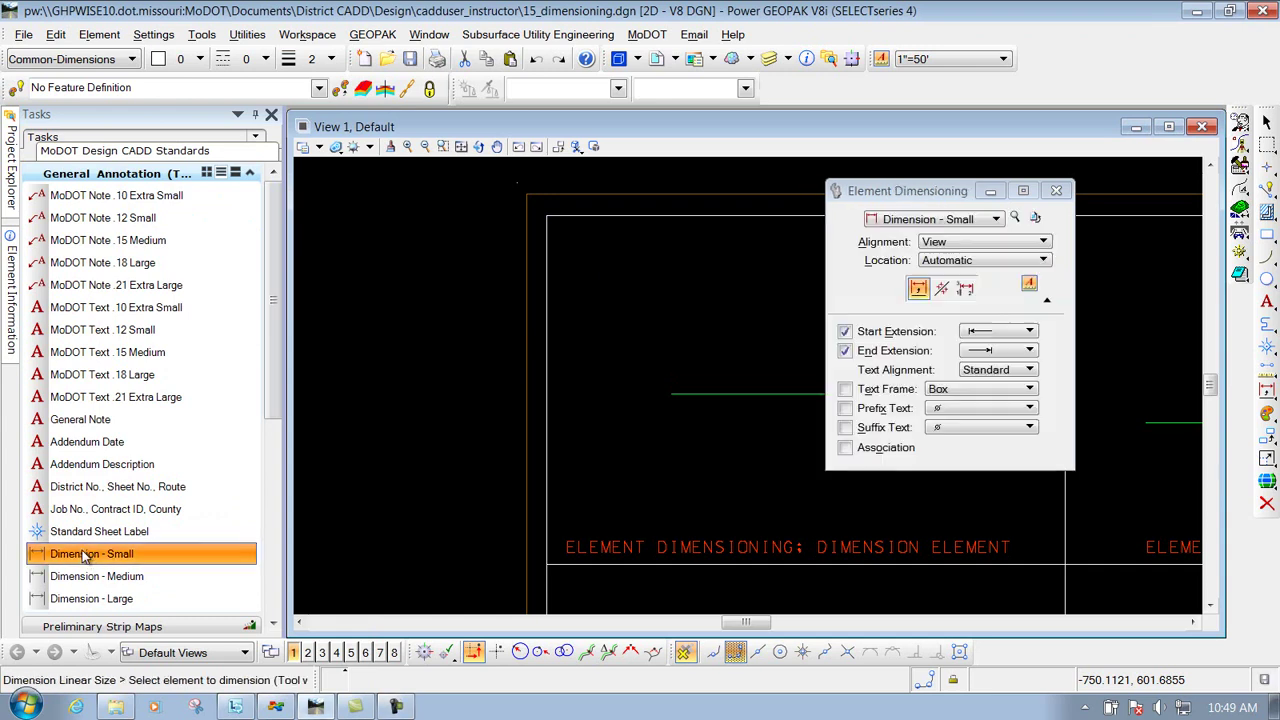
left_click(1048, 303)
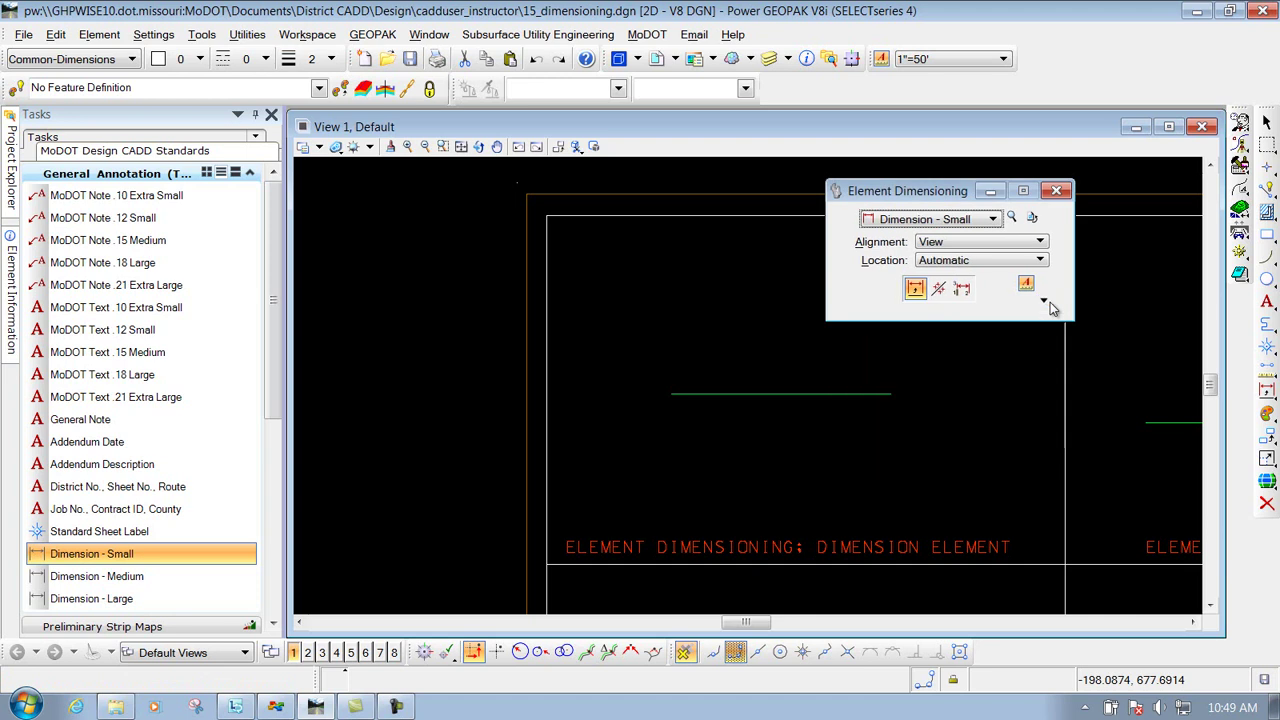
left_click_drag(937, 189, 432, 190)
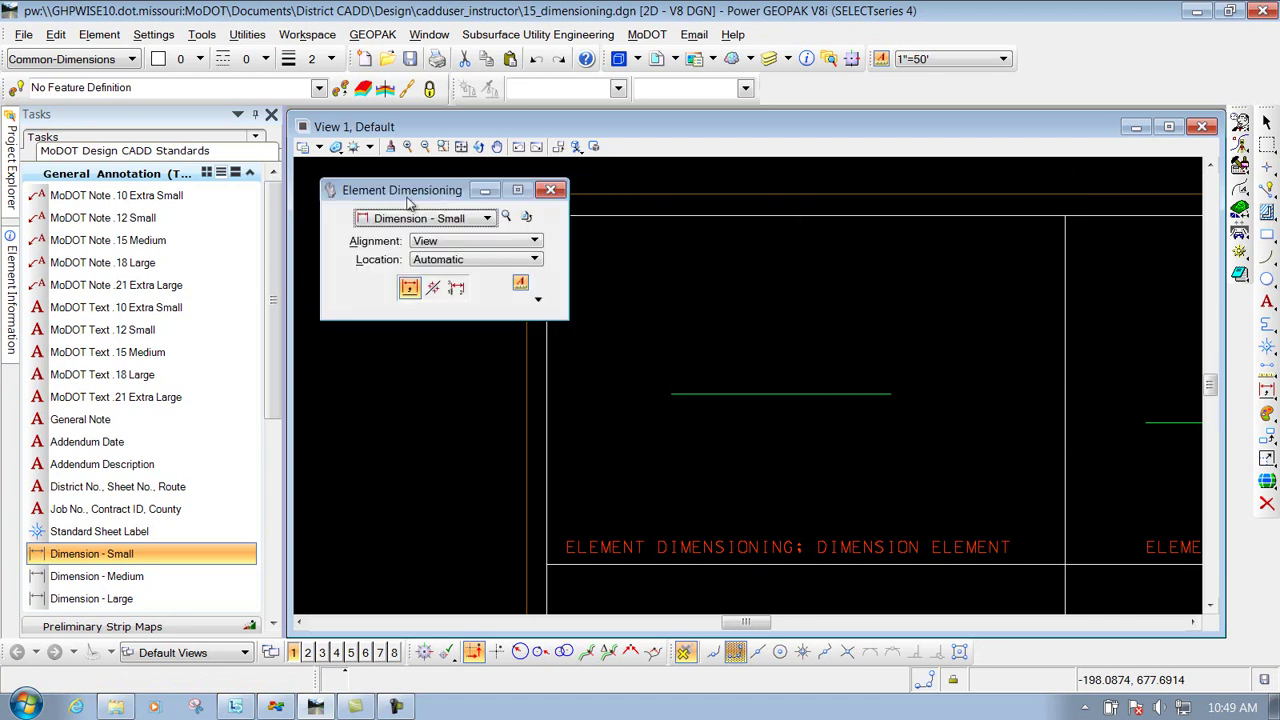
left_click(538, 300)
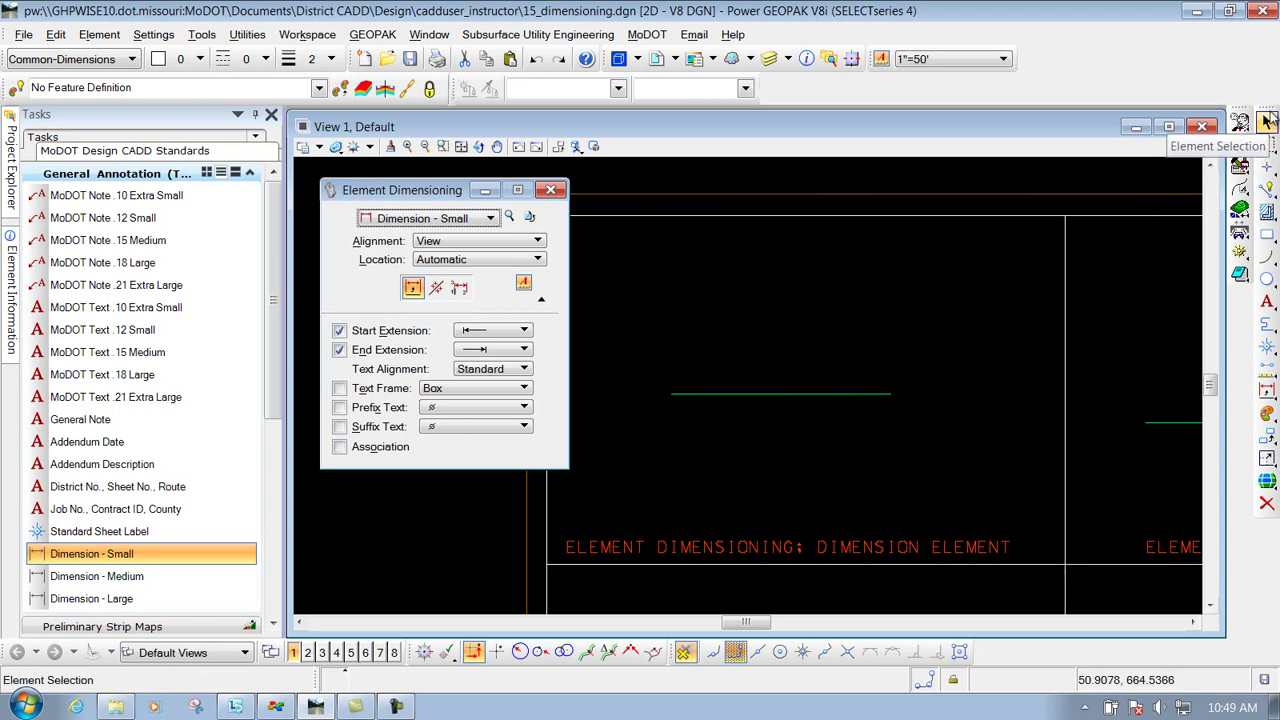
left_click(1272, 398)
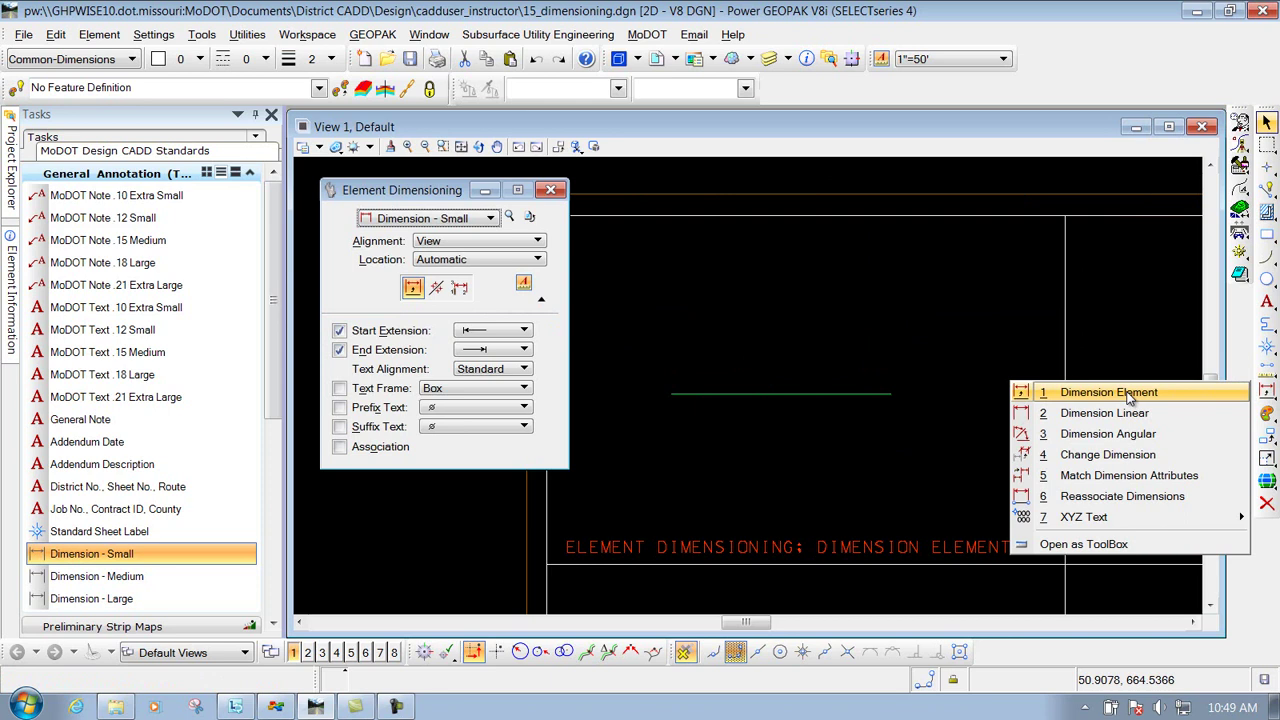
left_click(1129, 396)
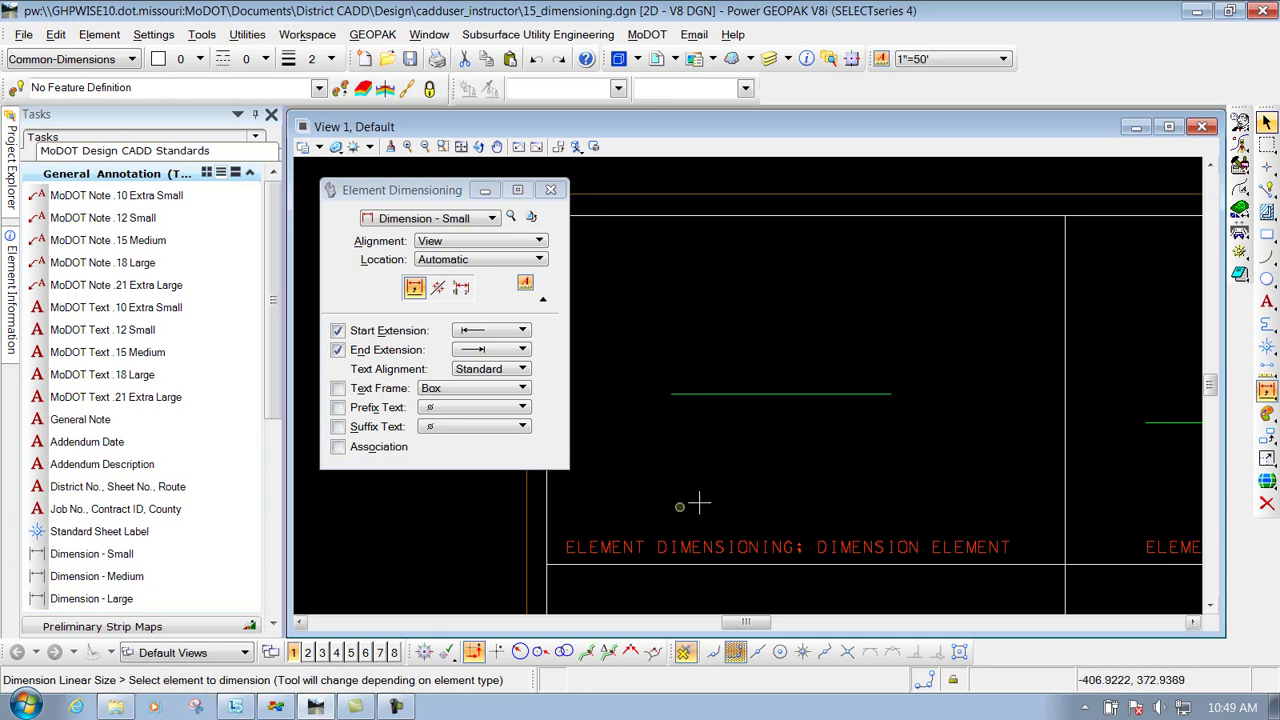
left_click(776, 393)
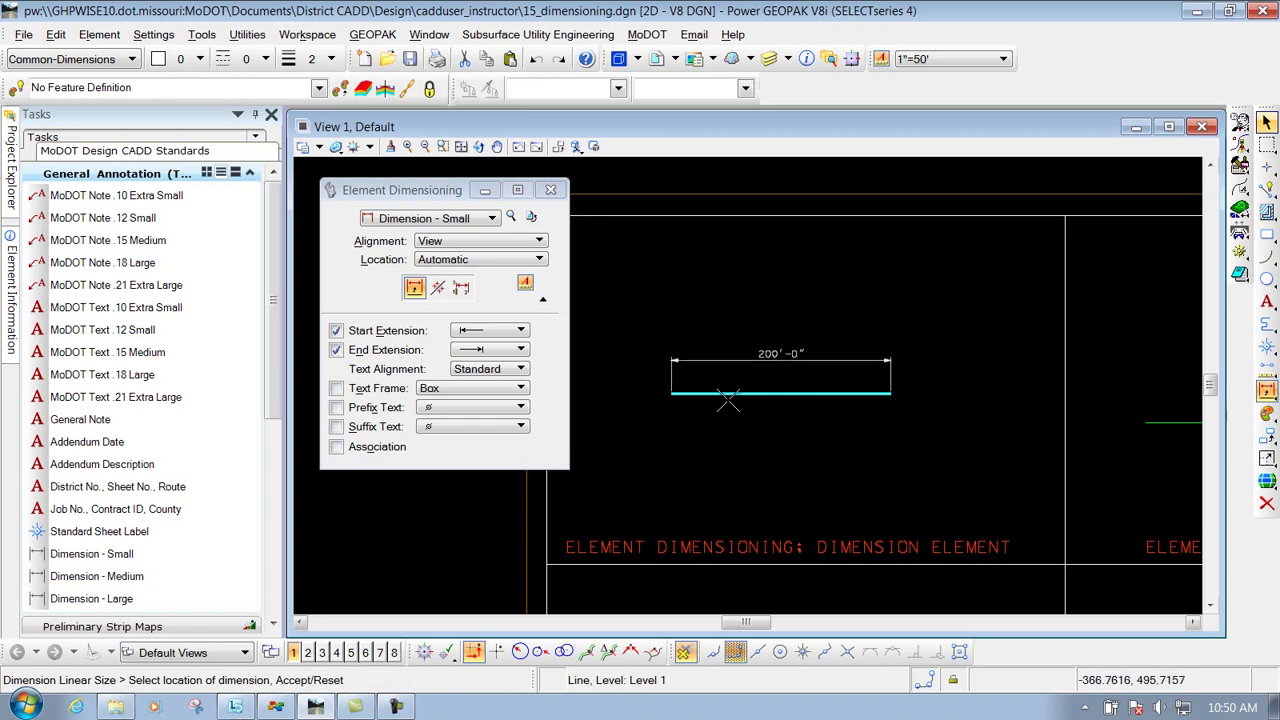
left_click(730, 349)
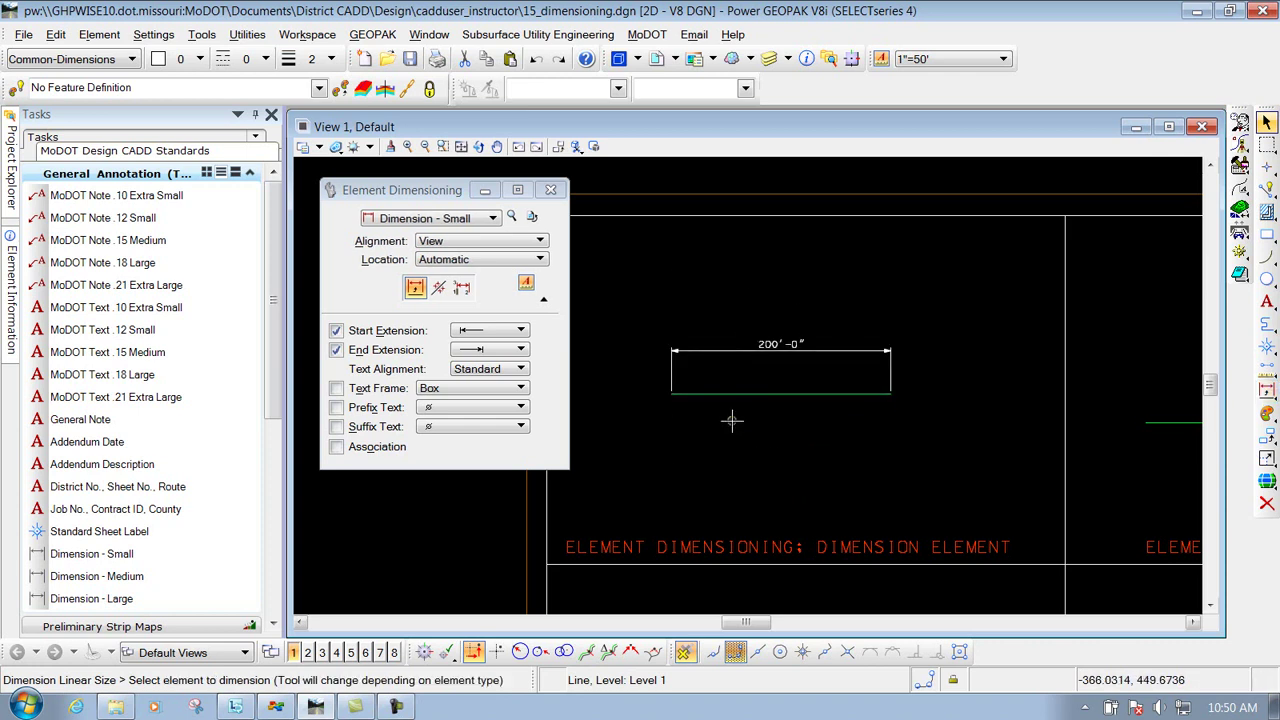
- Try dimensioning the sloped line in the Label Line cell with View alignment, cancelling before placement
left_click(1193, 625)
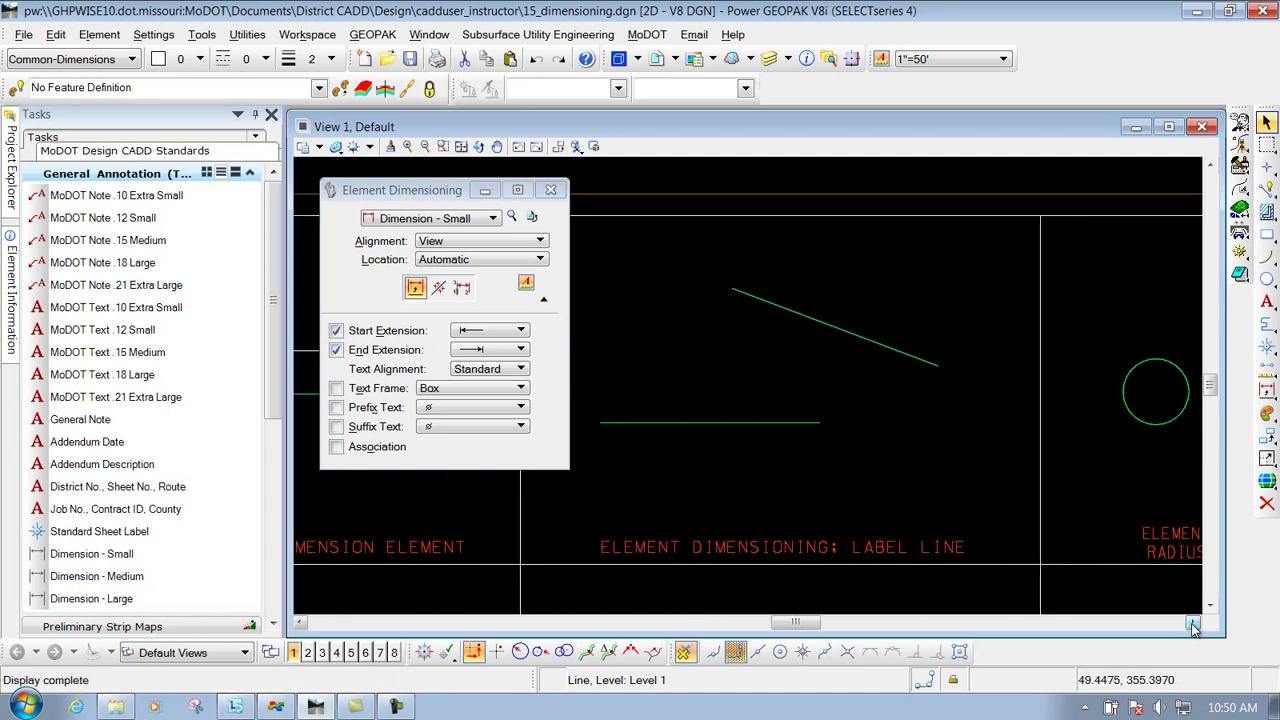
left_click(458, 243)
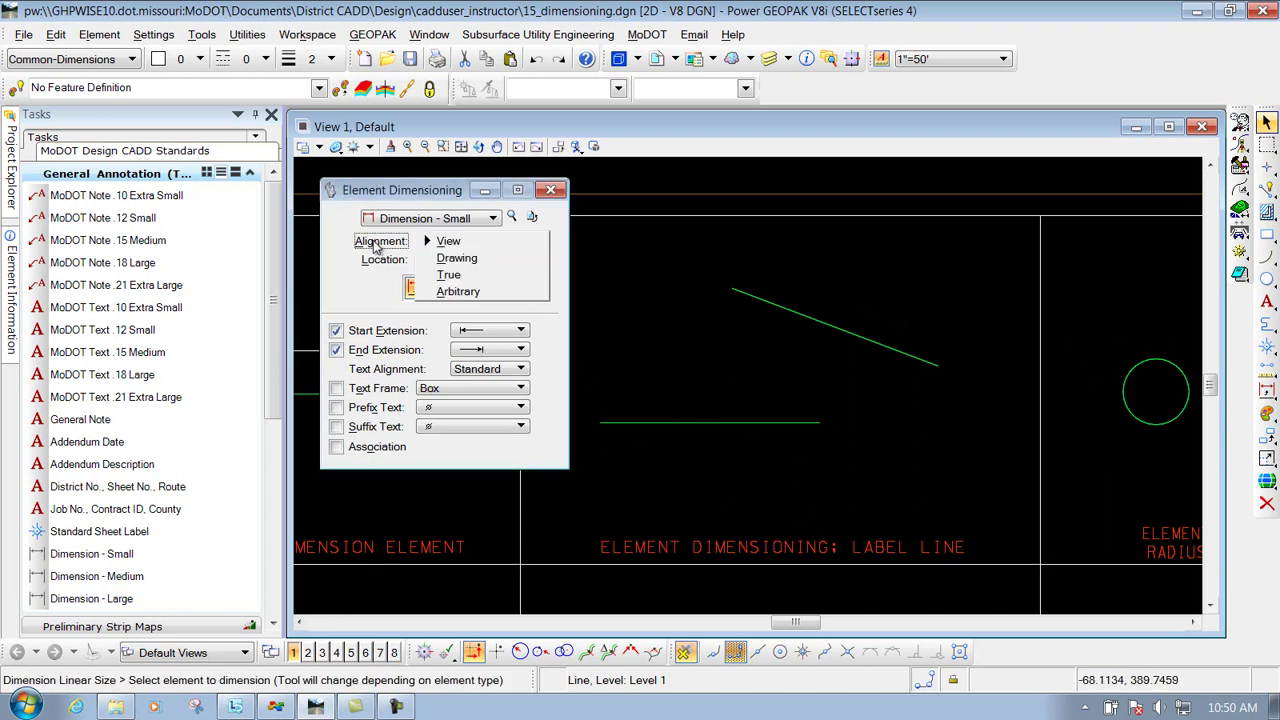
left_click(448, 242)
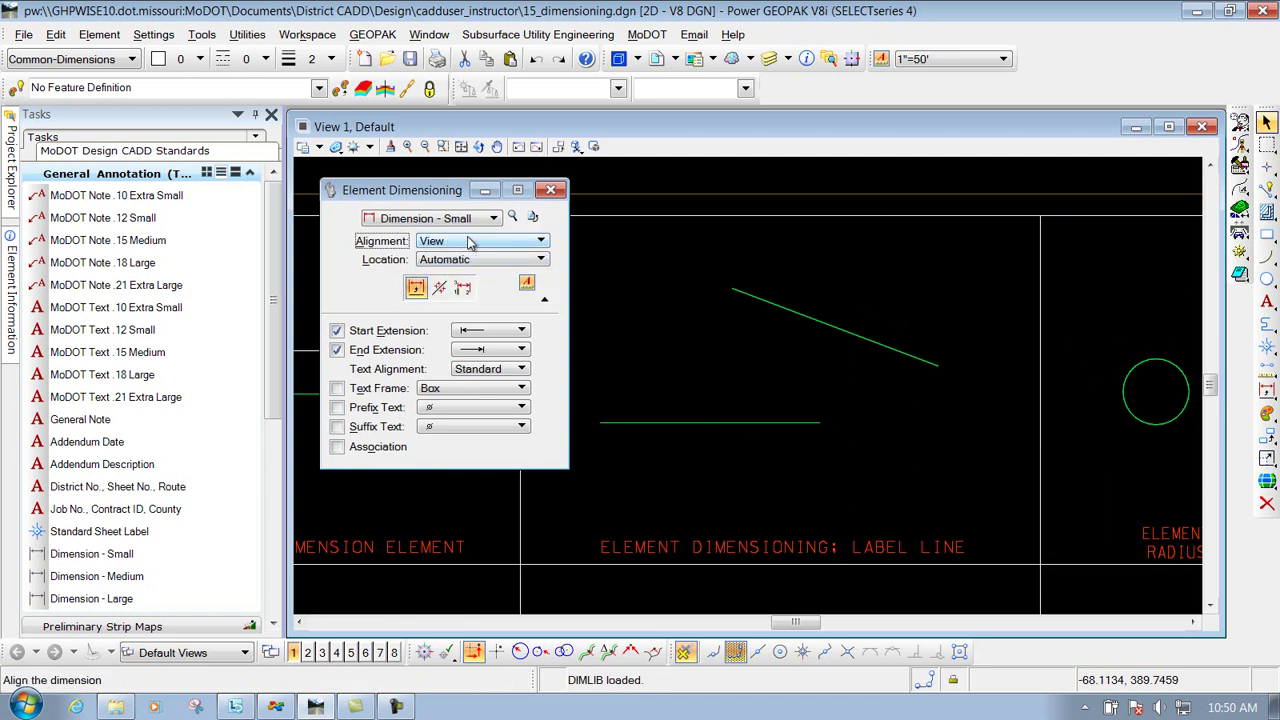
left_click(815, 322)
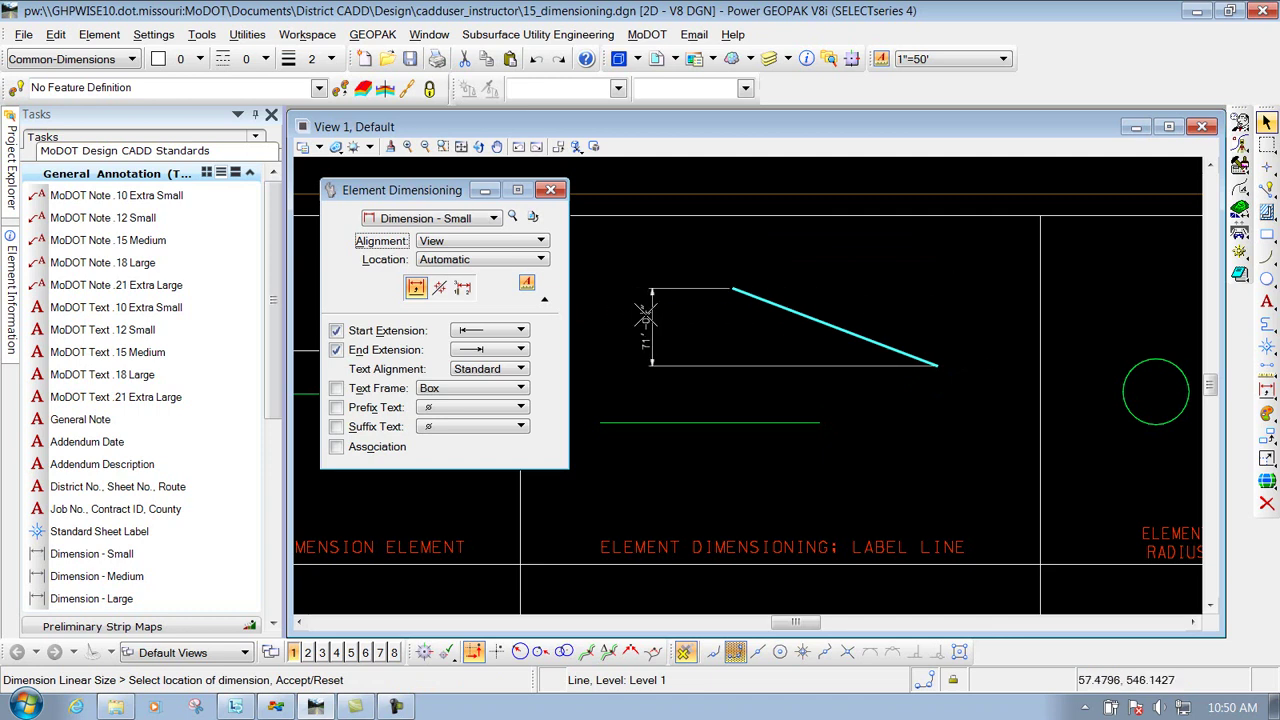
right_click(728, 314)
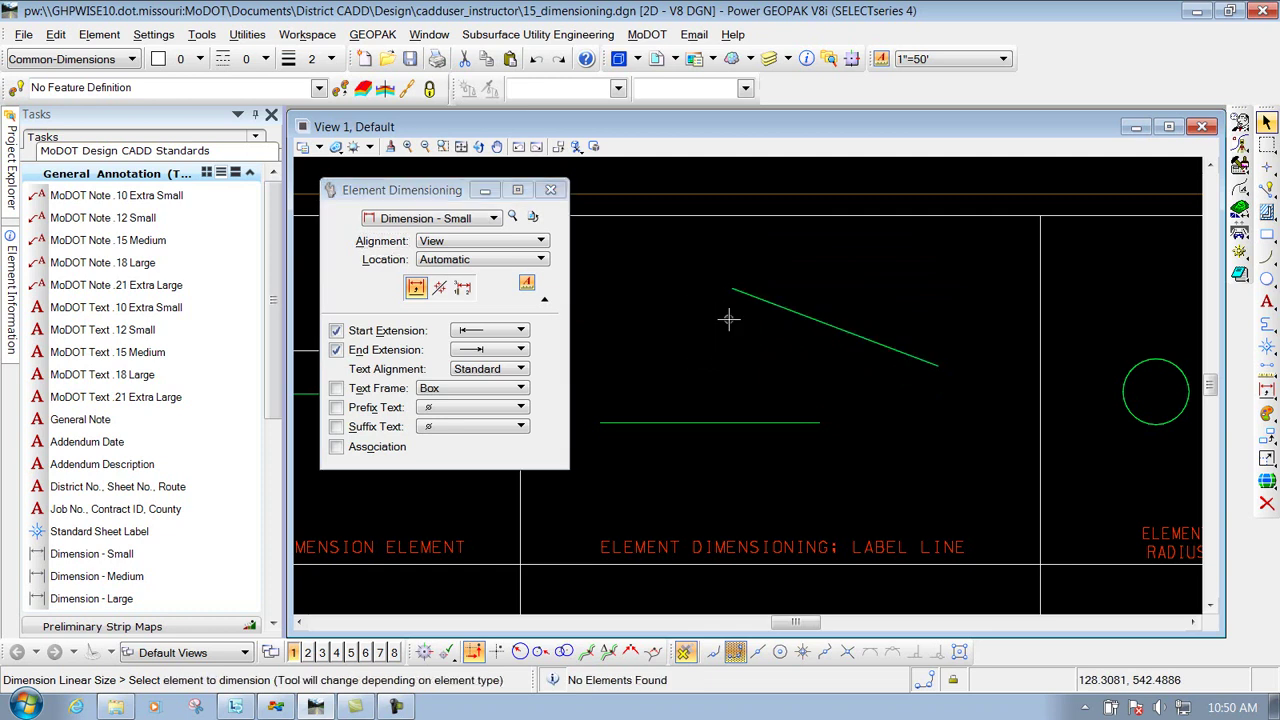
- Set the dimension alignment to True and dimension the sloped line, placing the dimension above it
left_click(500, 244)
left_click(471, 276)
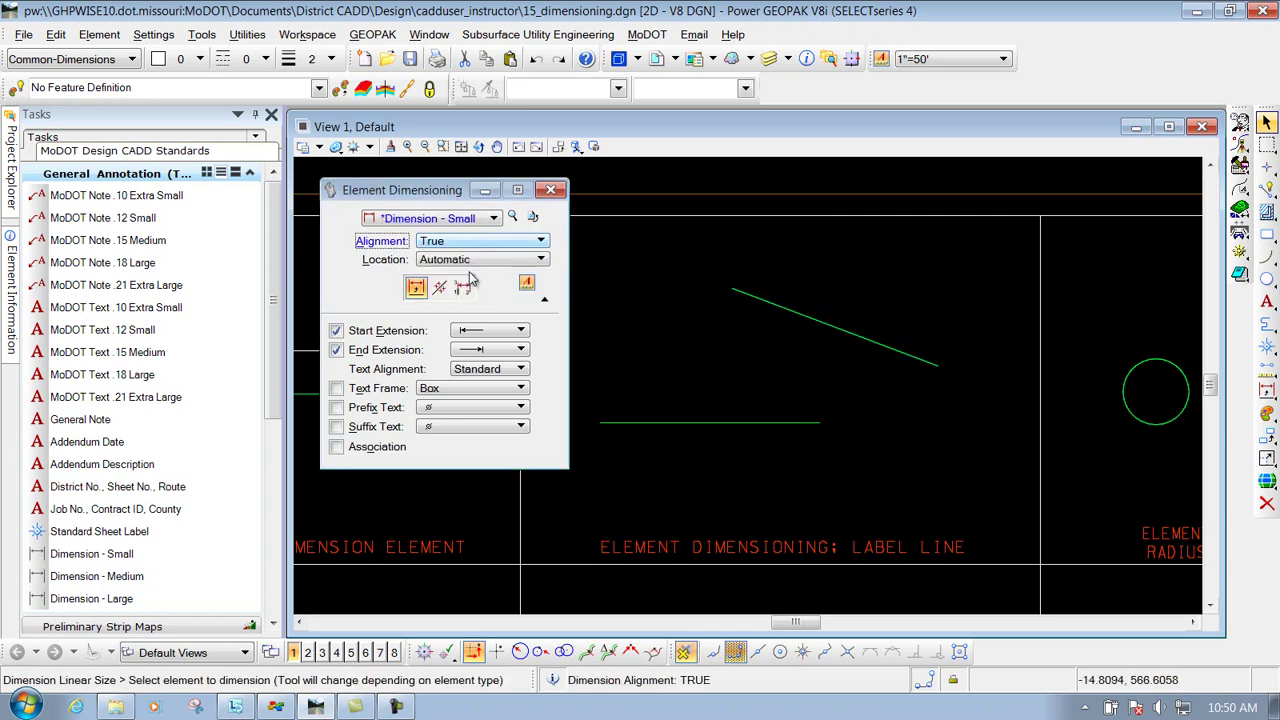
left_click(832, 327)
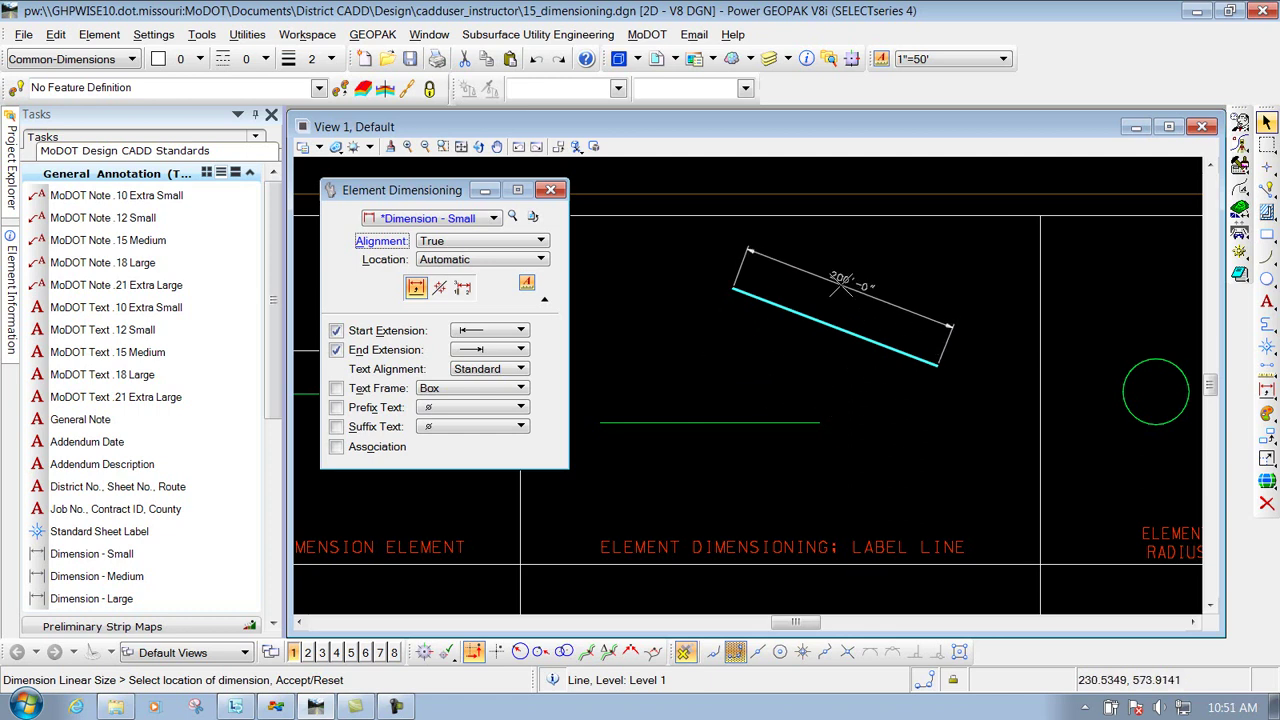
left_click(842, 283)
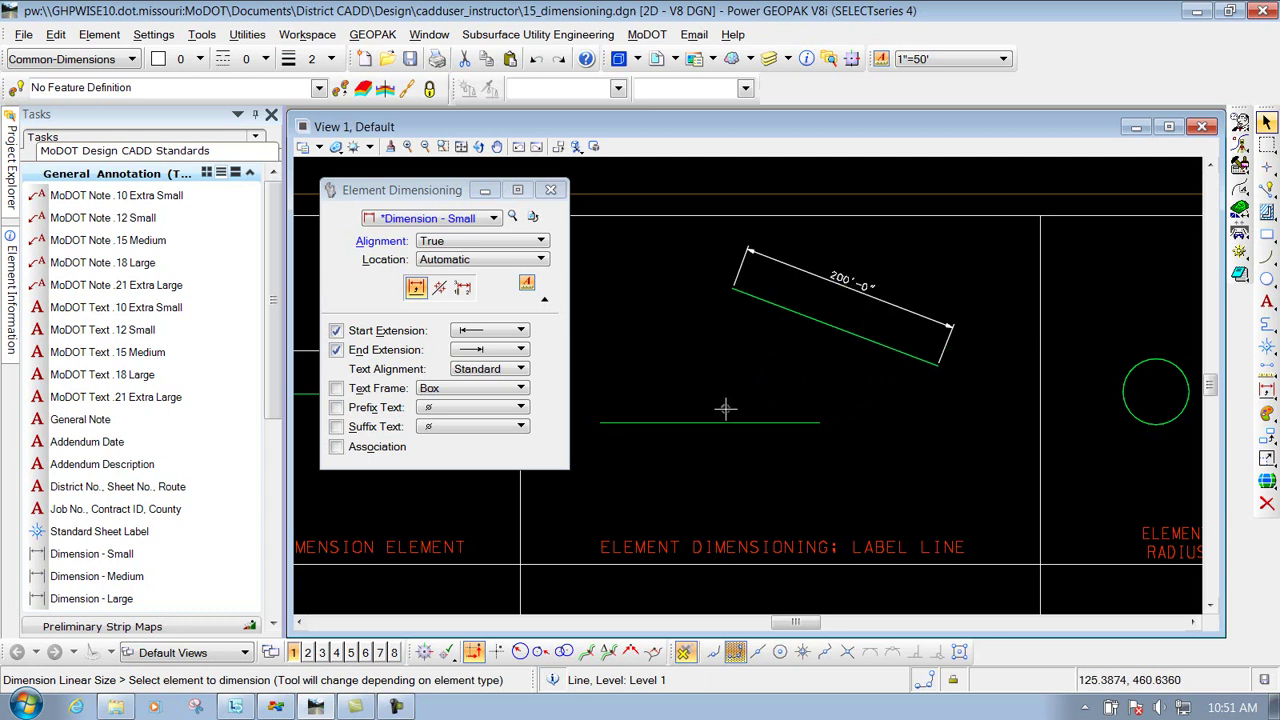
- Switch the dimension alignment to View and back to True
left_click(474, 241)
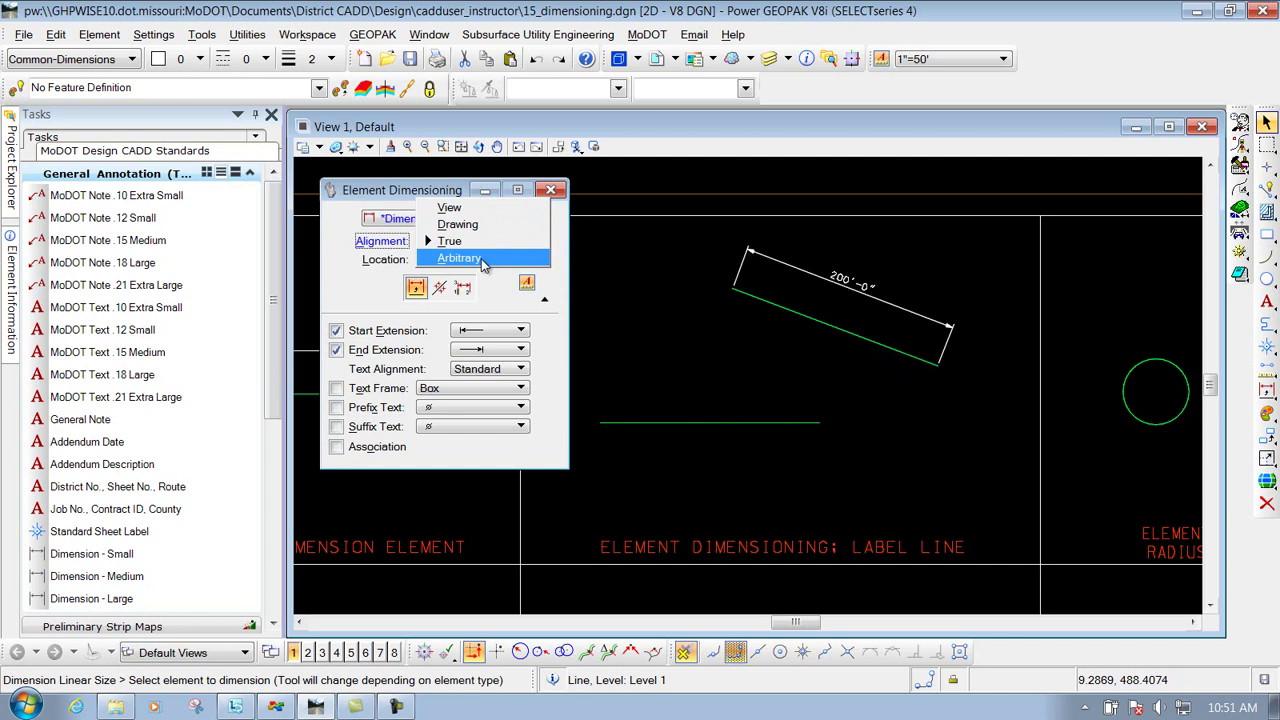
key("Escape")
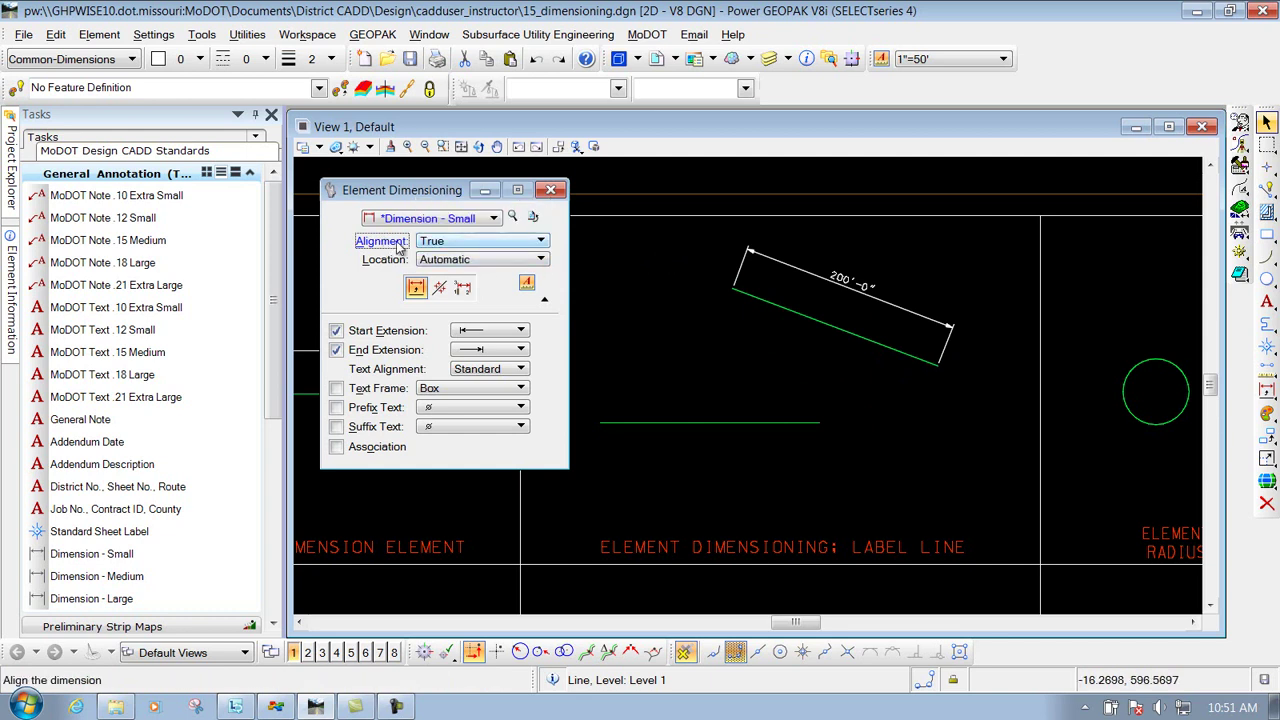
left_click(436, 241)
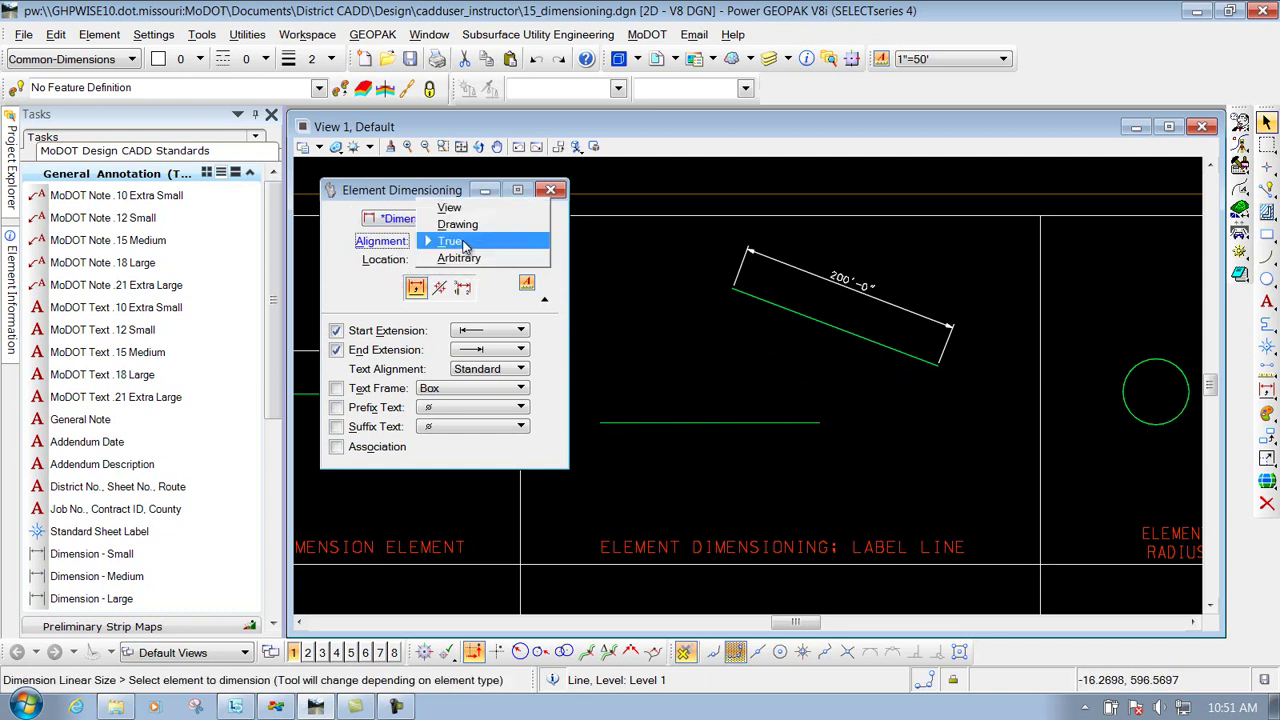
left_click(440, 207)
left_click(458, 248)
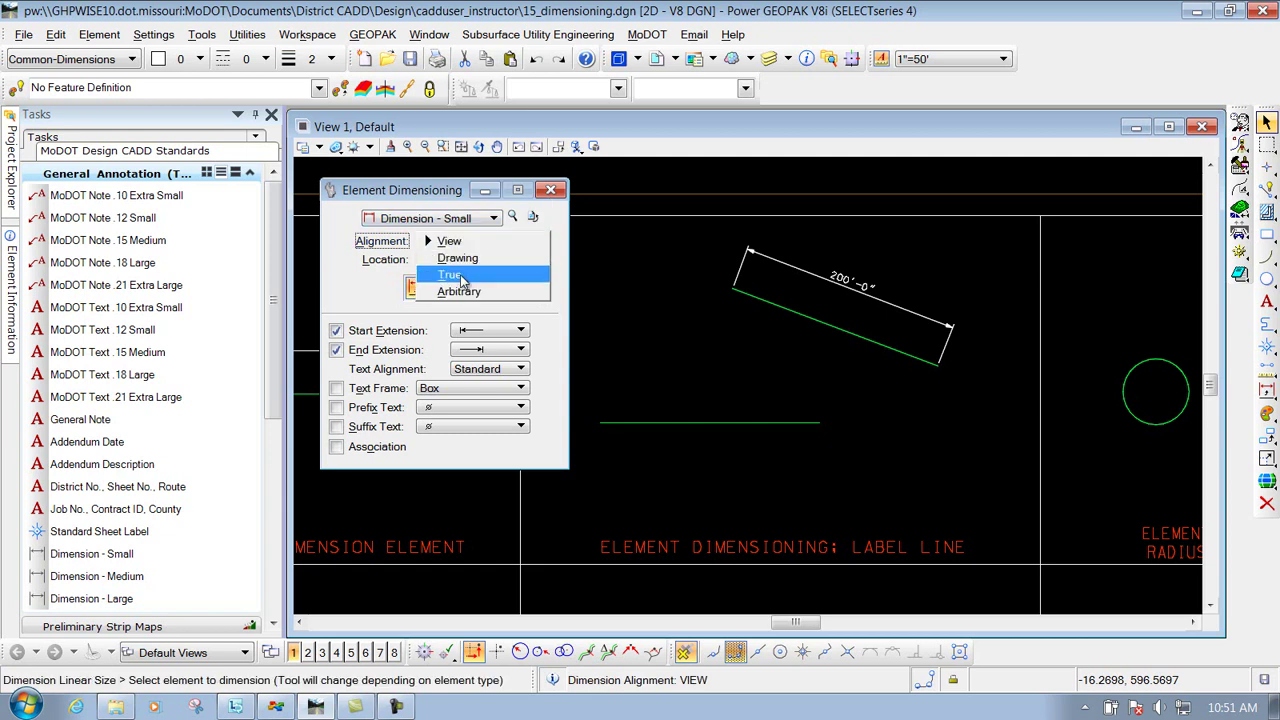
left_click(462, 278)
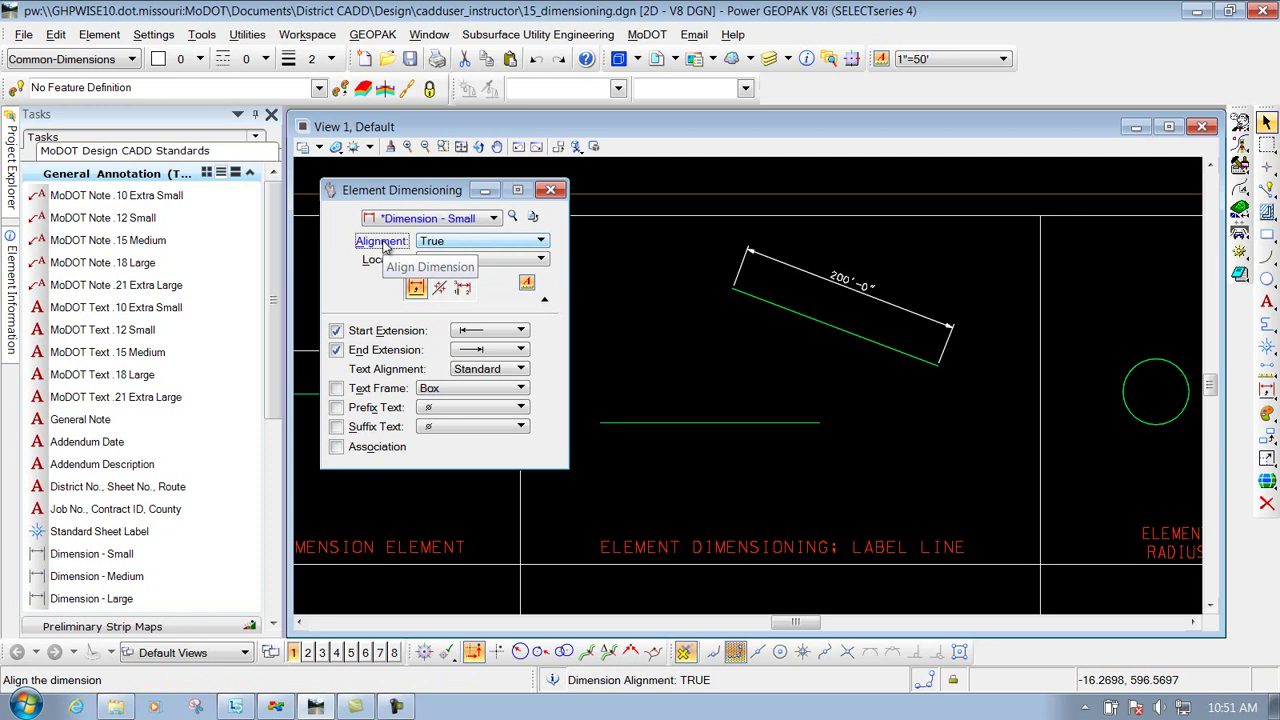
- Set the text location to Manual and place a second dimension below the sloped line, with its text near the line's upper end
left_click(440, 259)
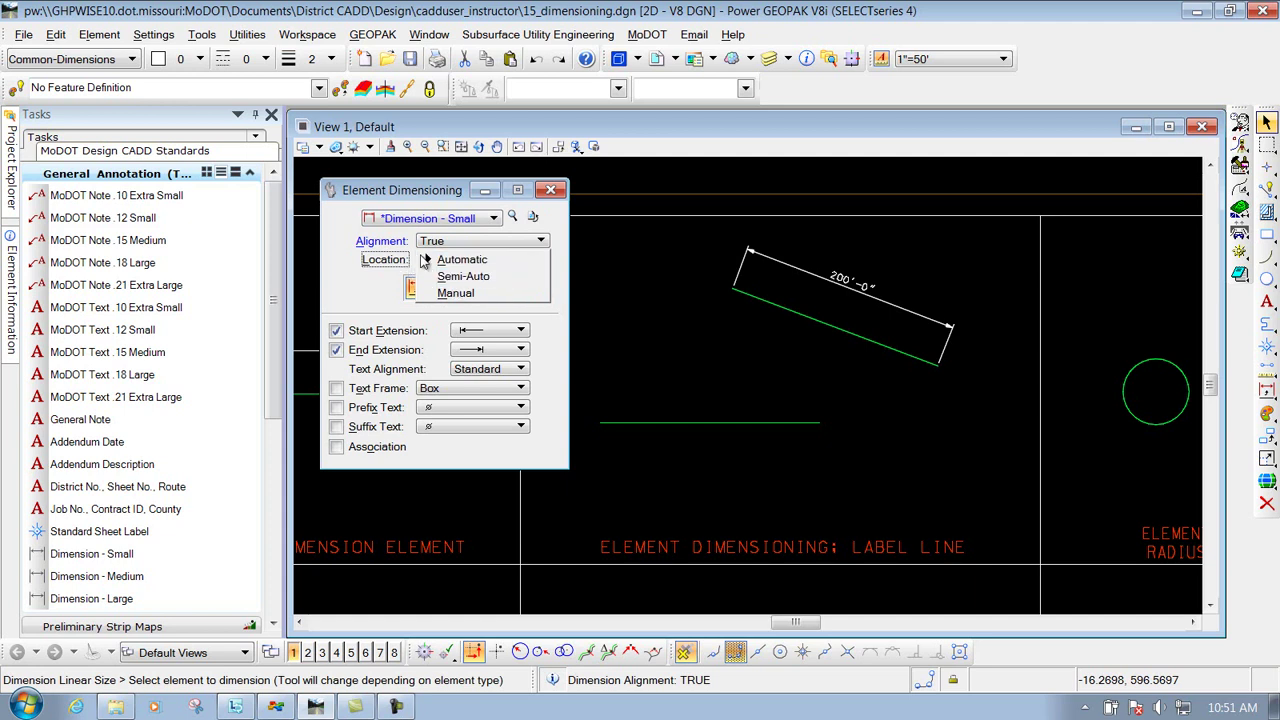
left_click(463, 294)
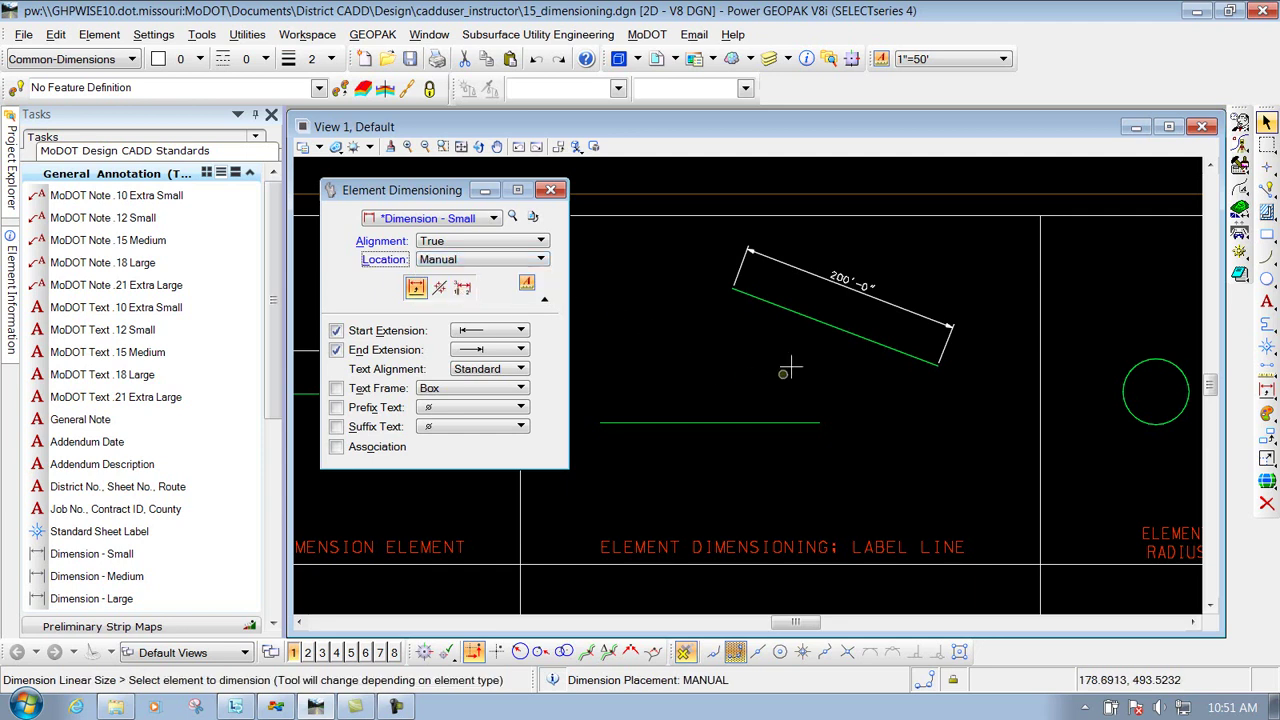
left_click(827, 327)
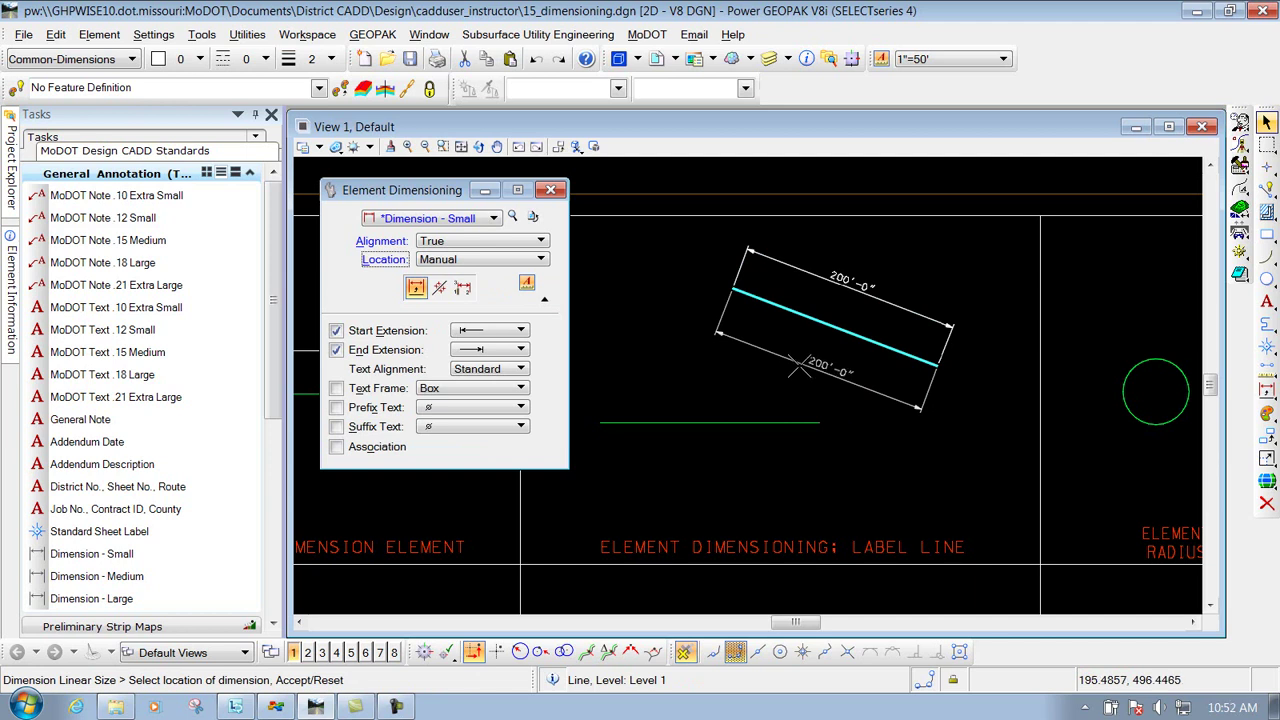
left_click(737, 336)
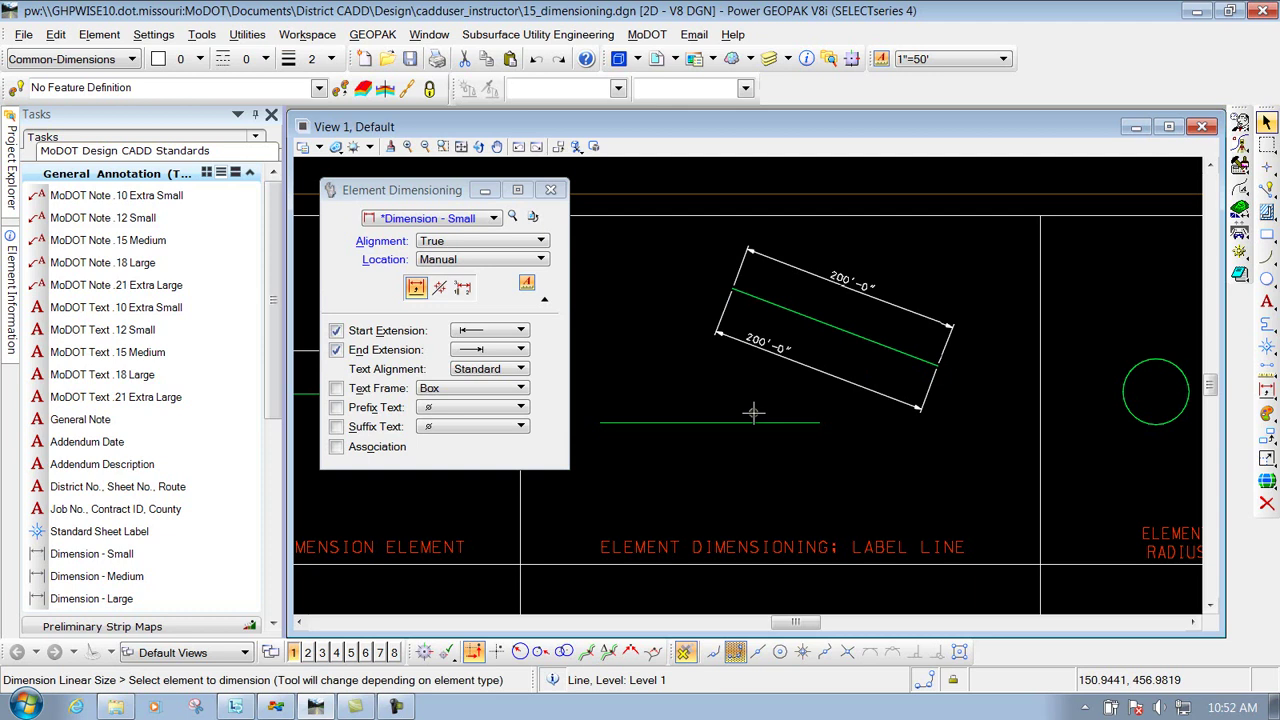
- Set View alignment and Automatic location, and preview the lower horizontal line's dimension with the start and end extensions off and on
left_click(465, 243)
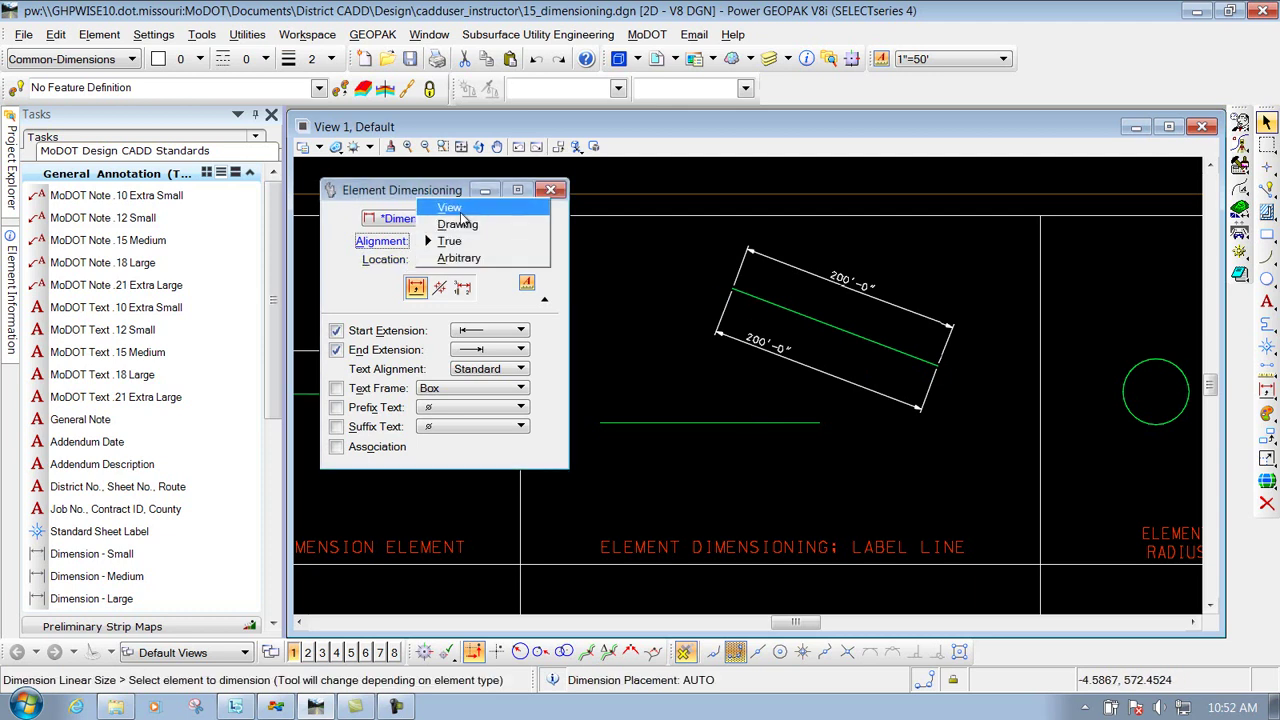
left_click(463, 210)
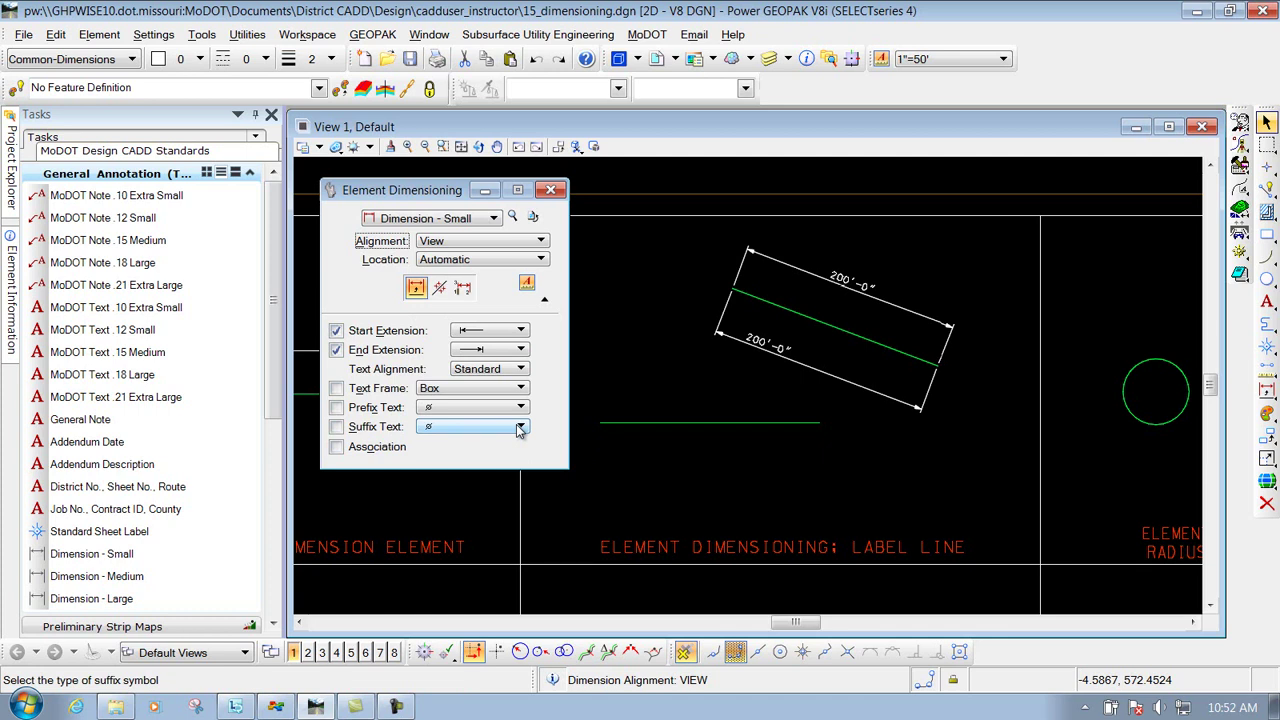
left_click(385, 350)
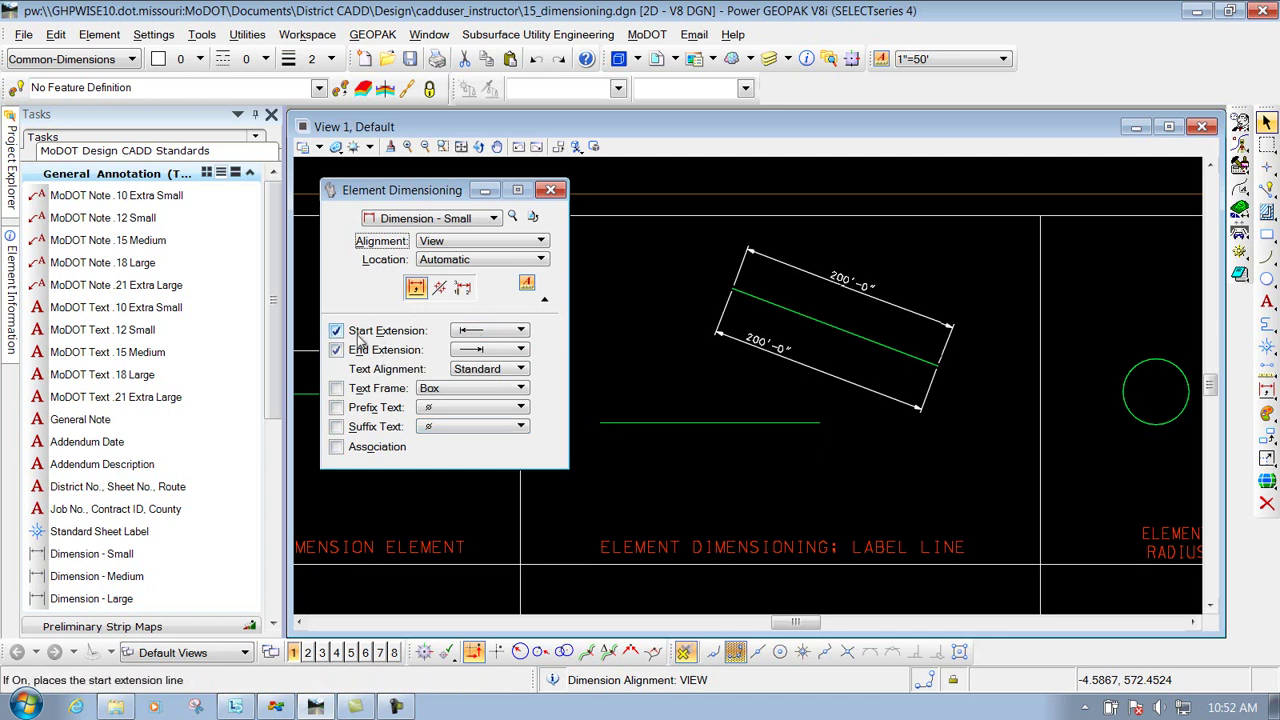
left_click(387, 331)
left_click(677, 424)
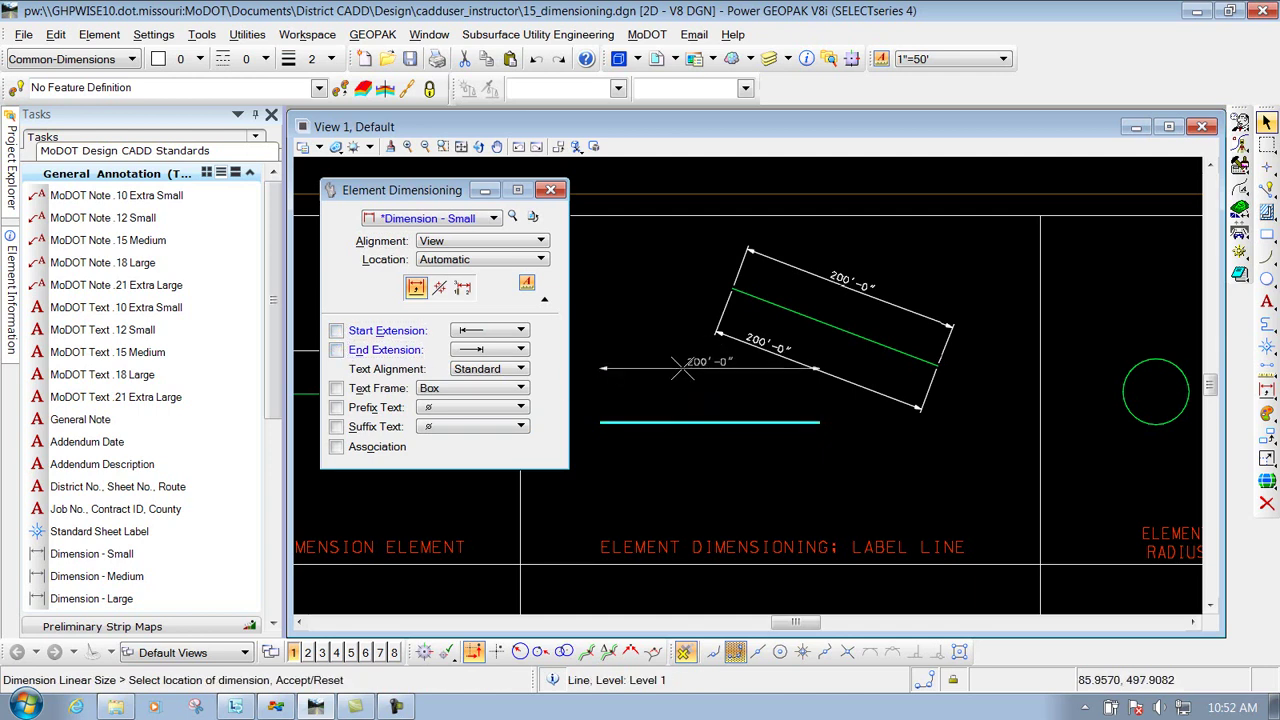
left_click(336, 331)
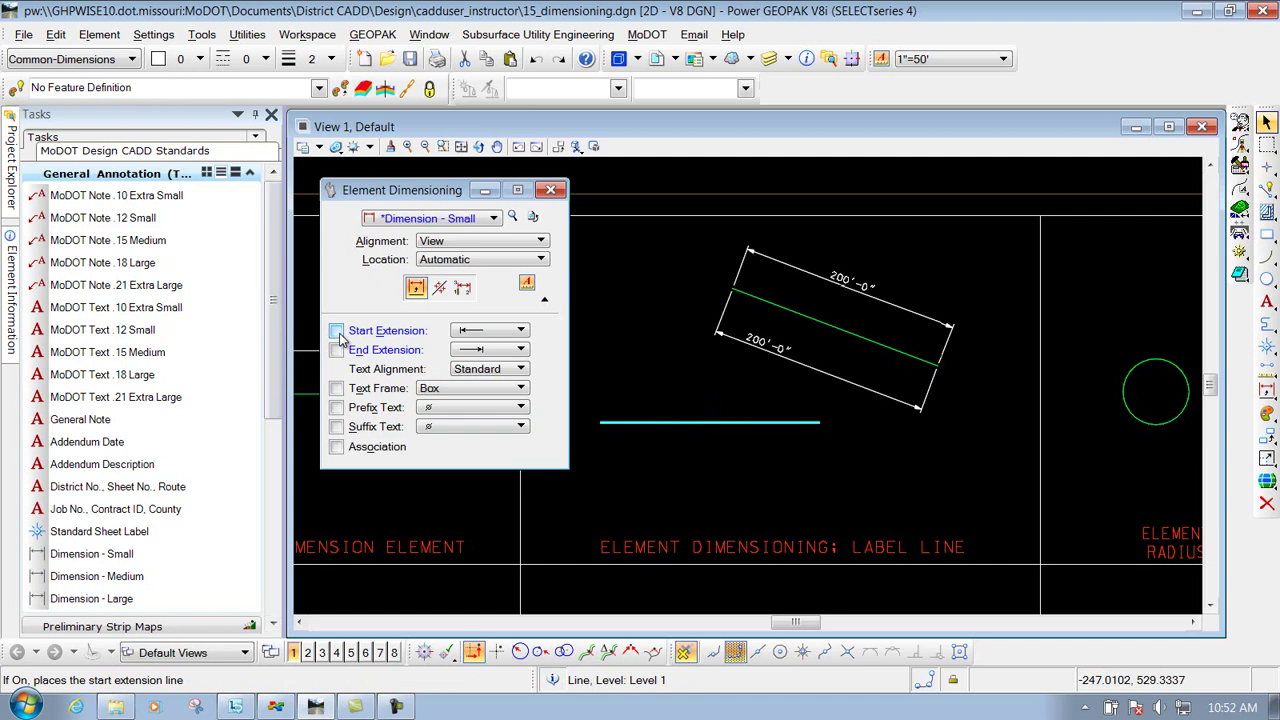
left_click(337, 350)
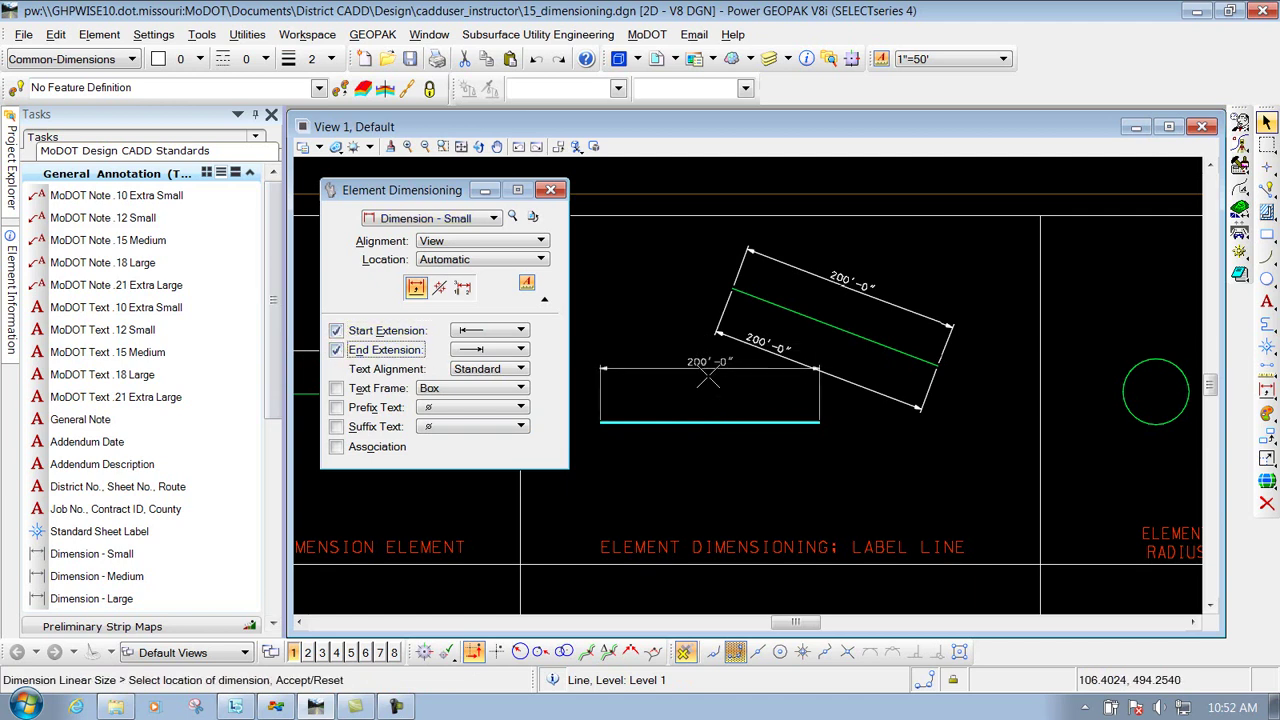
right_click(586, 309)
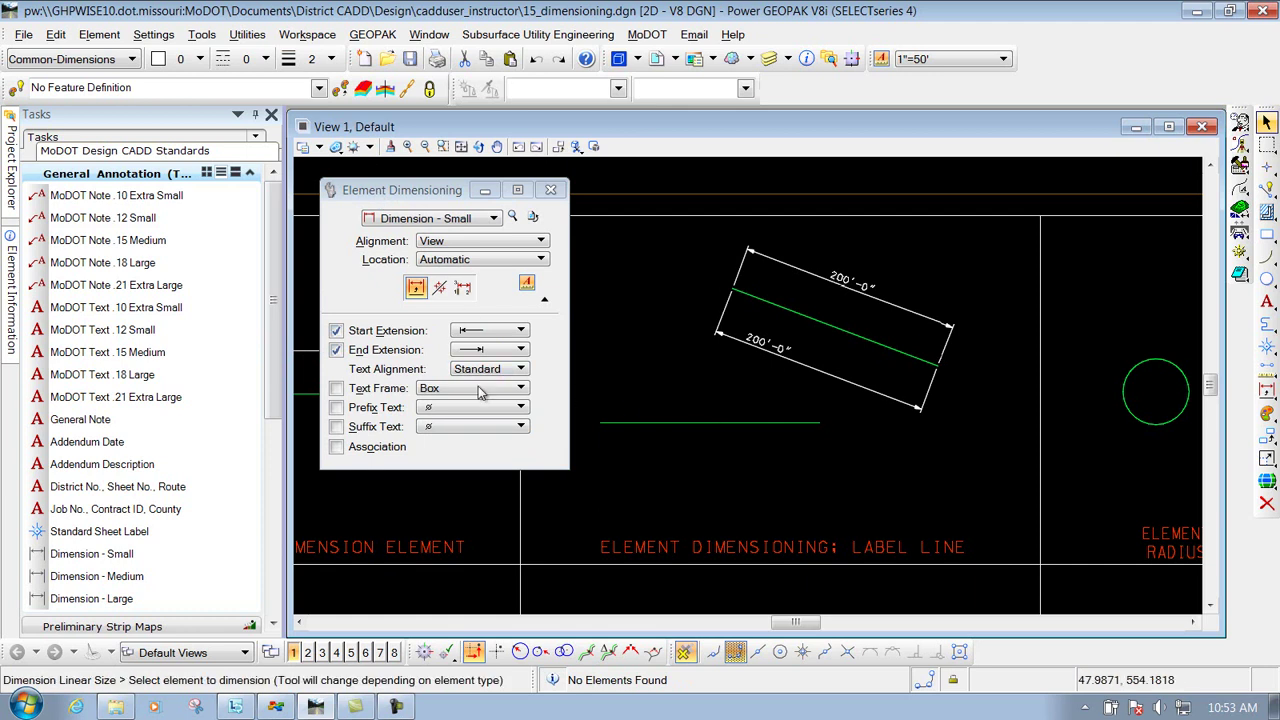
- Undo both dimensions placed on the sloped line
left_click(416, 289)
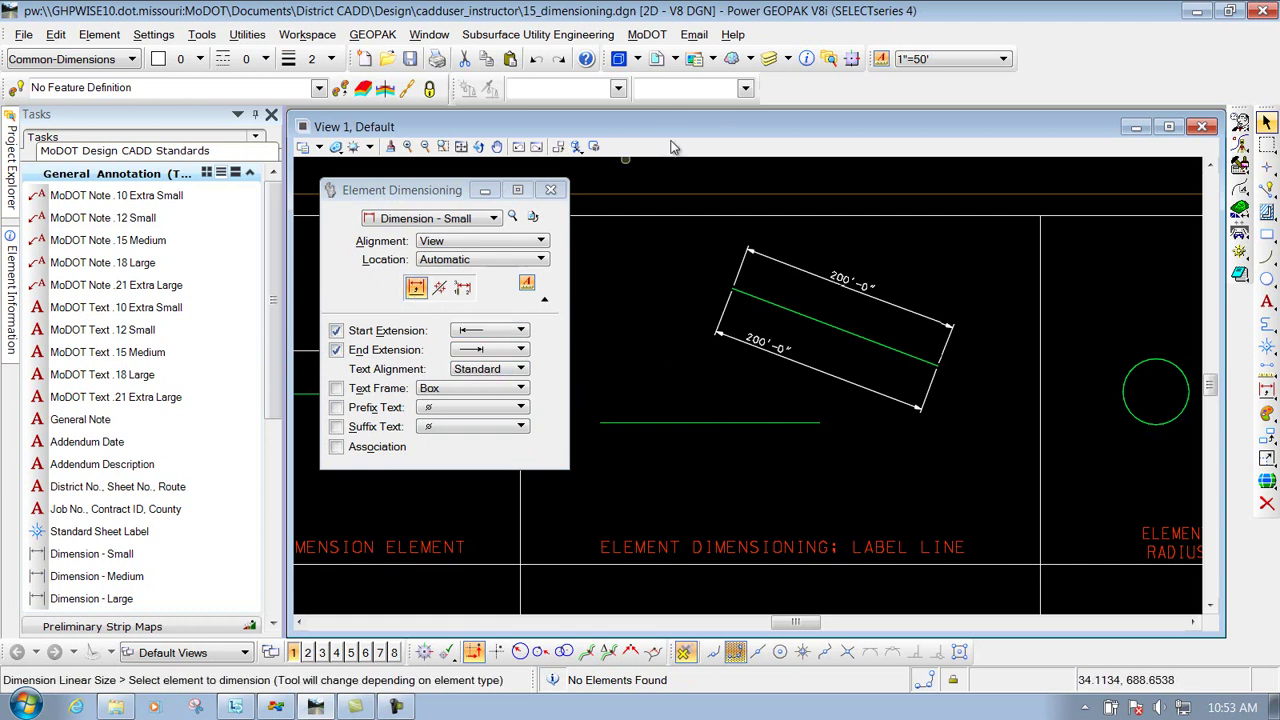
left_click(536, 60)
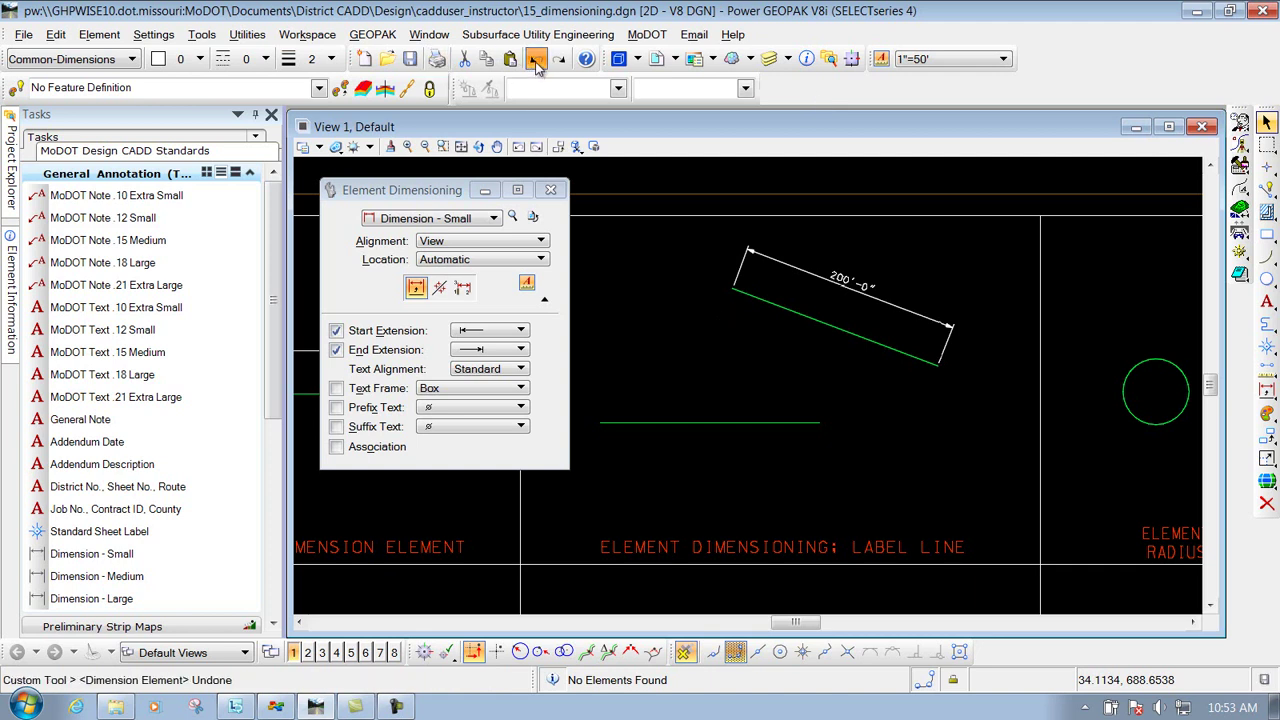
left_click(536, 60)
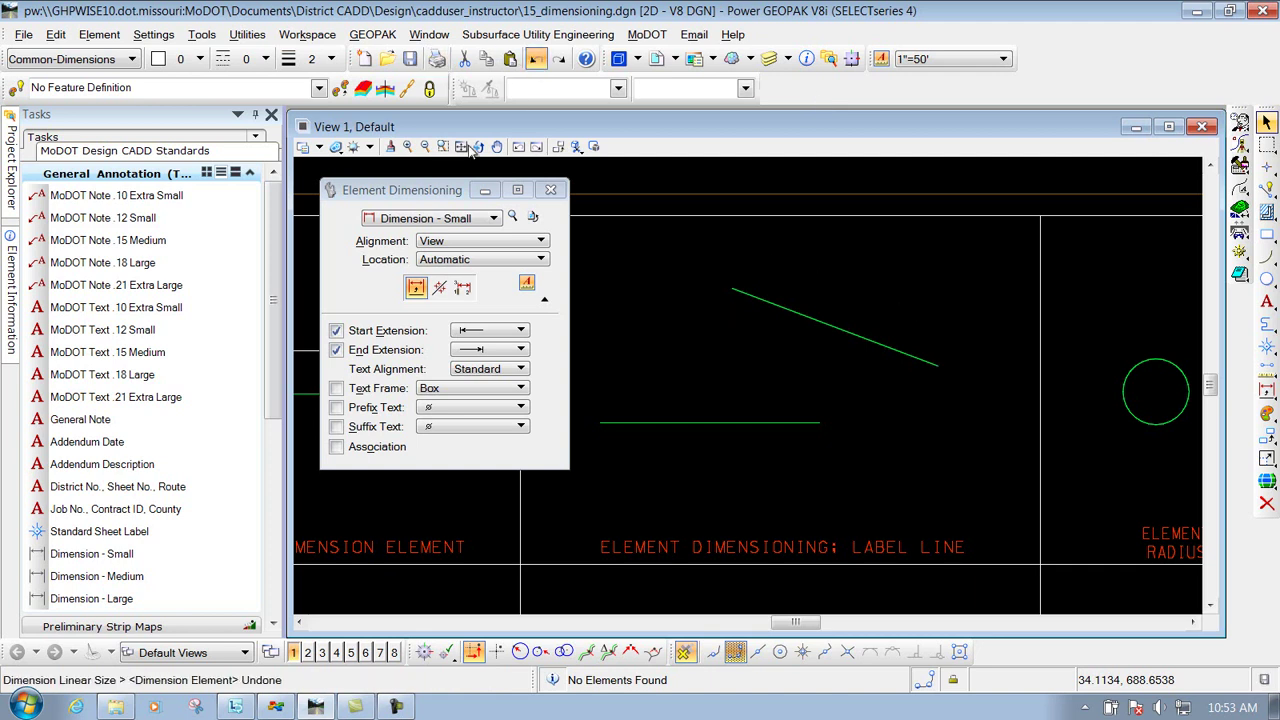
- Label the sloped line and the lower horizontal line using Label Line with the Length / Angle format
left_click(441, 289)
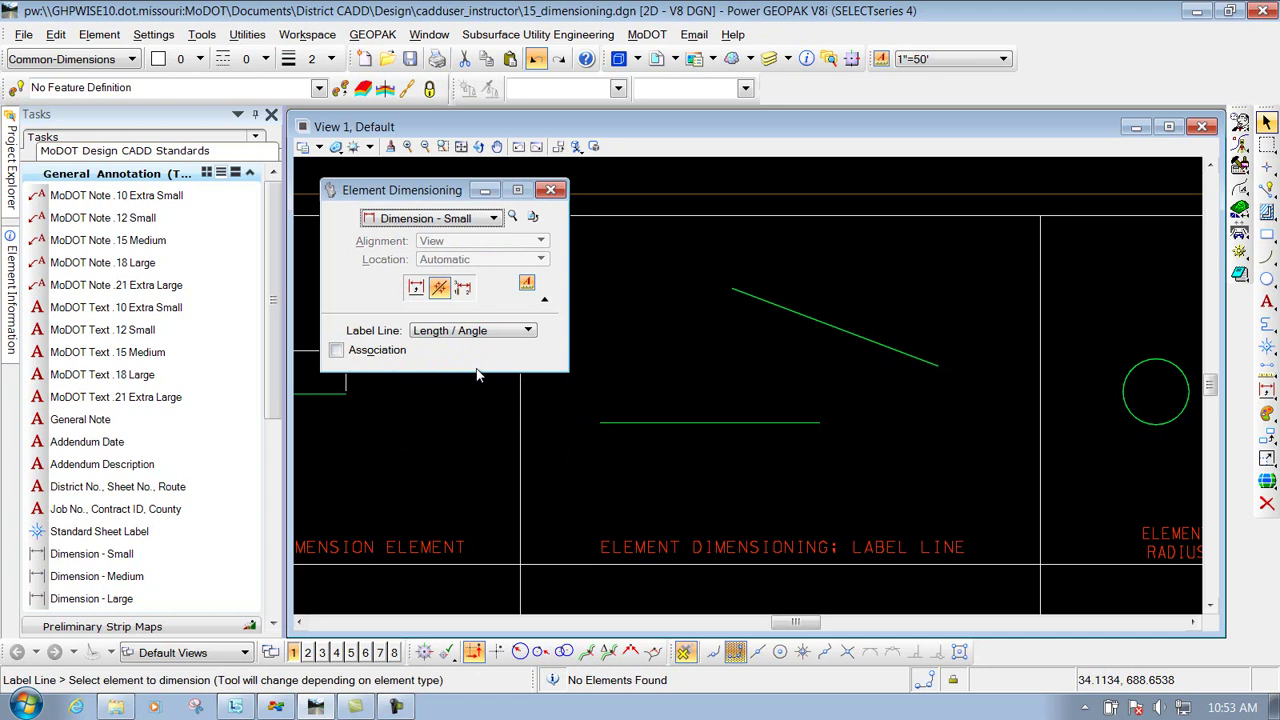
left_click(833, 329)
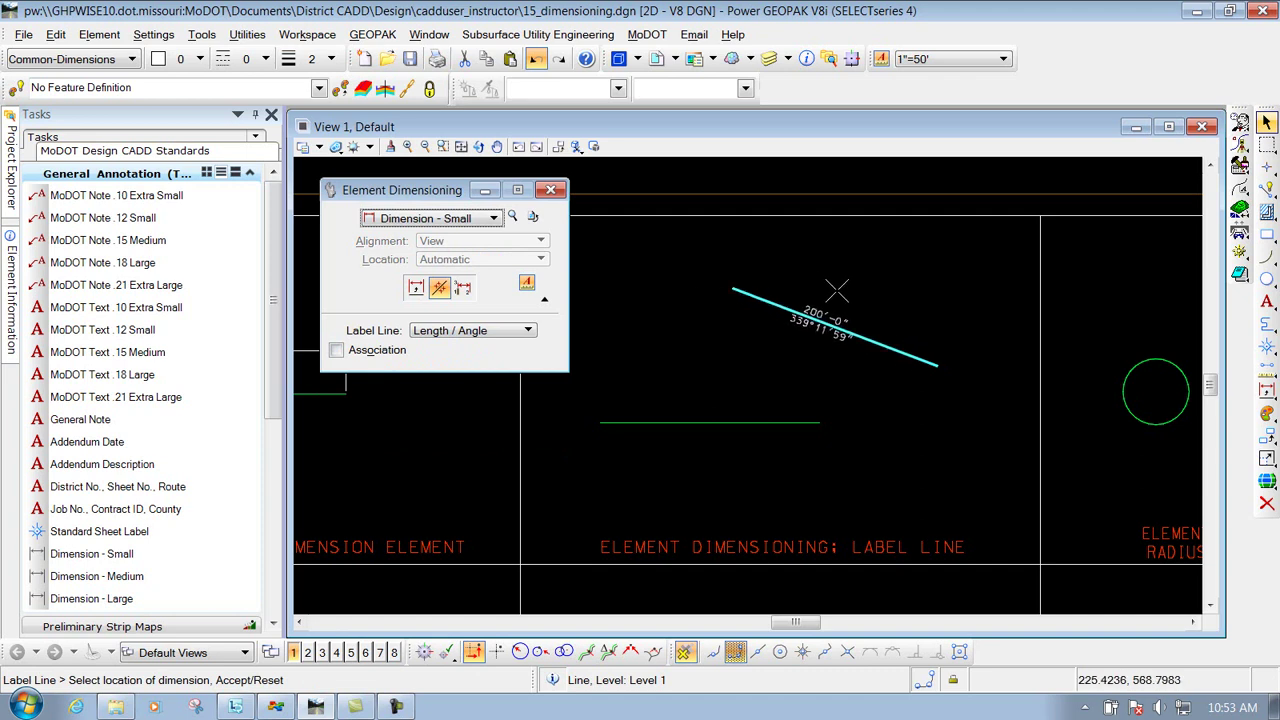
left_click(866, 293)
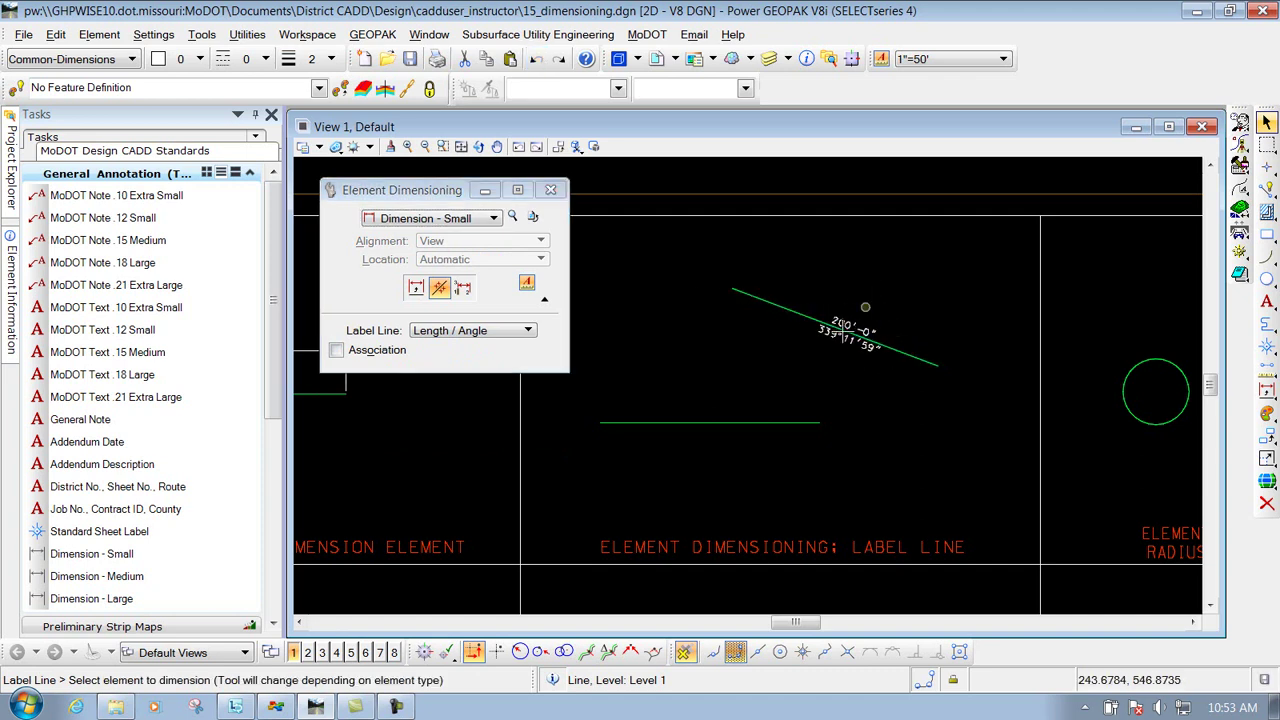
left_click(693, 422)
left_click(697, 400)
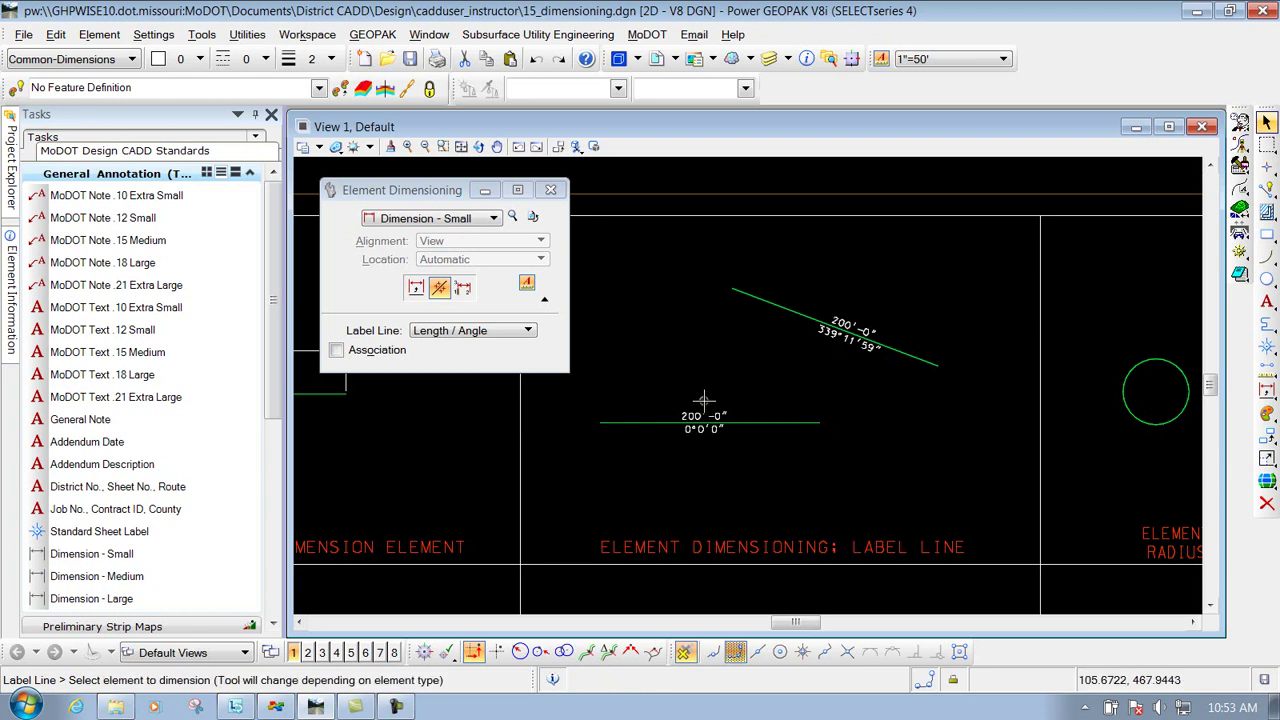
- Review the available Label Line formats, keeping Length / Angle
left_click(492, 332)
left_click(480, 332)
left_click(503, 334)
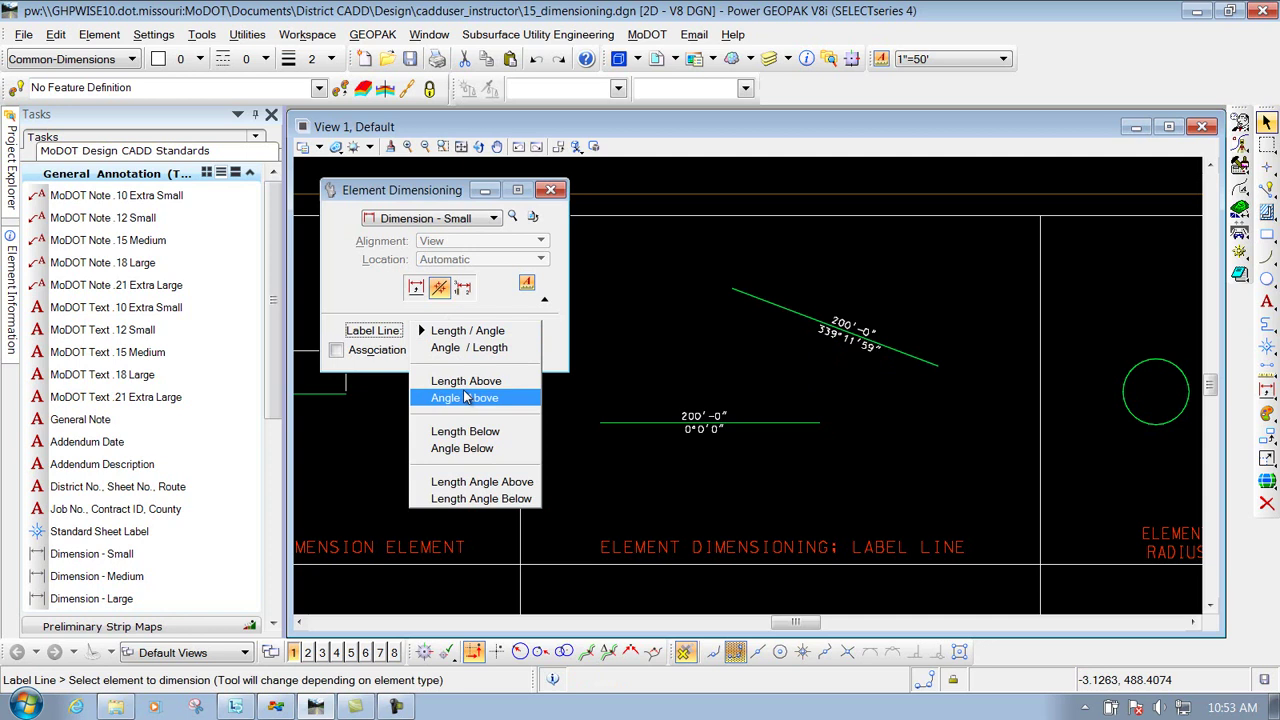
left_click(714, 335)
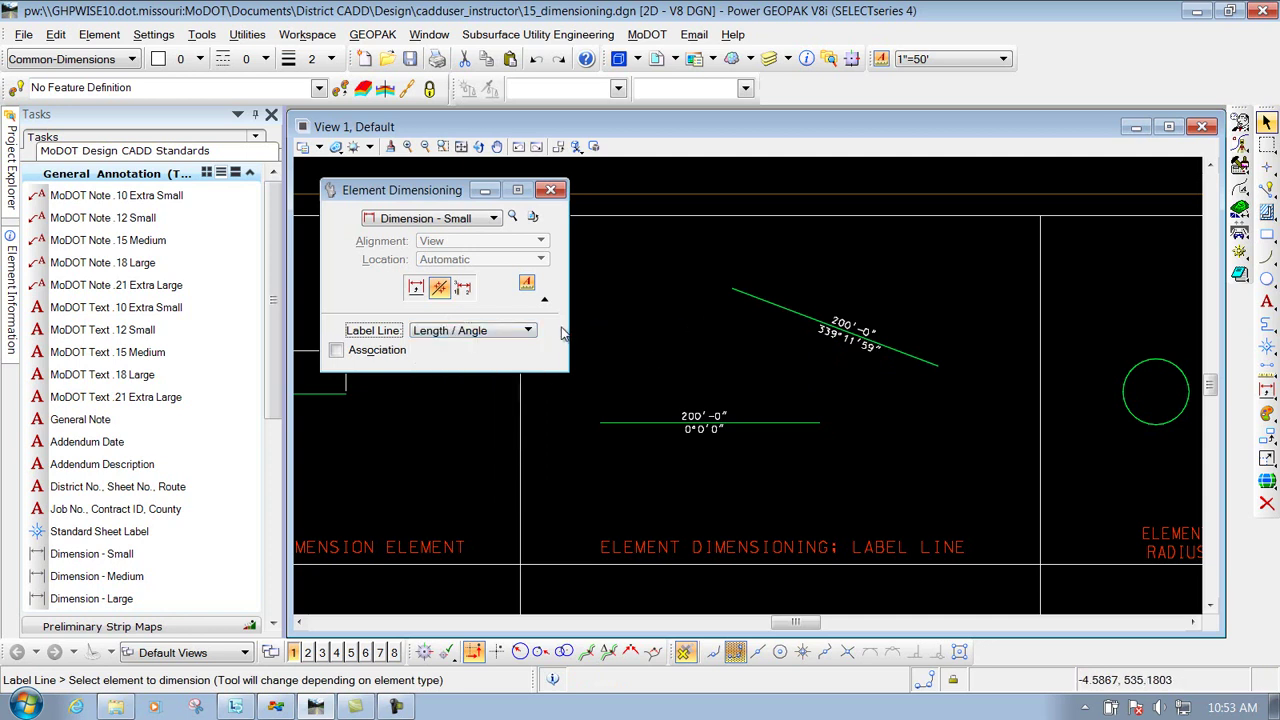
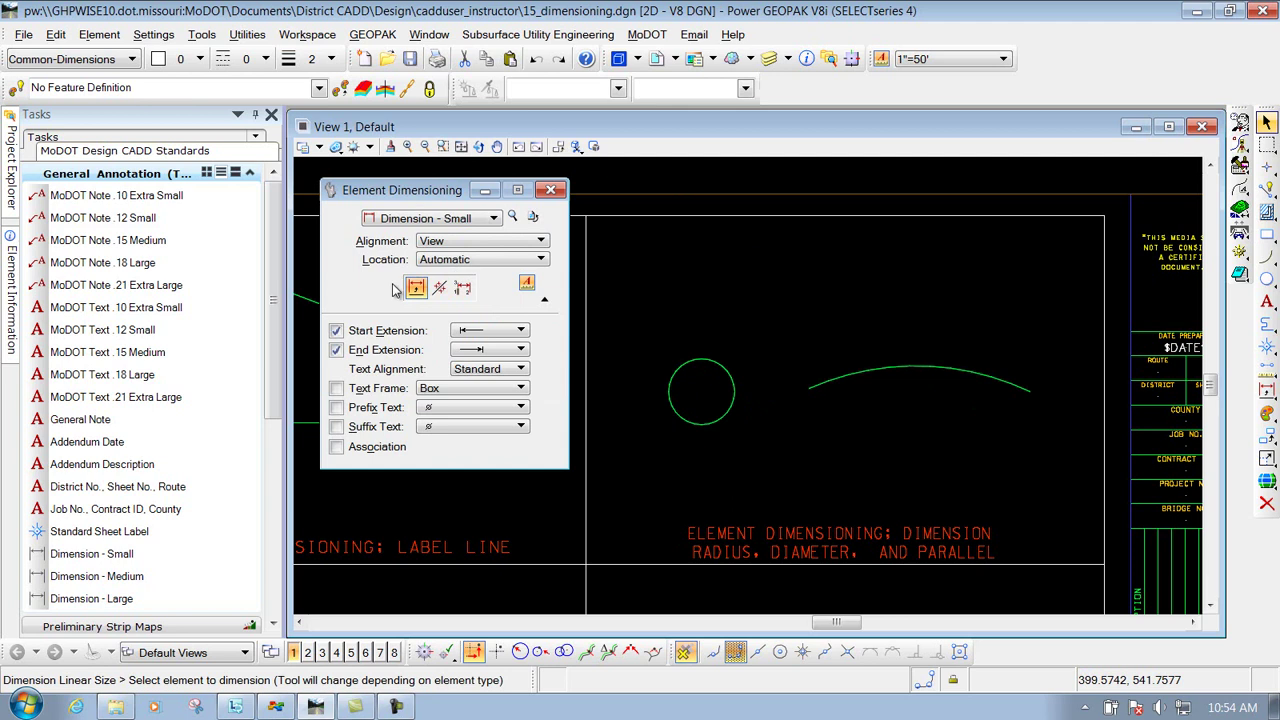
- Pick the circle for dimensioning and review the prefix and suffix symbol choices for its radius dimension
left_click(736, 372)
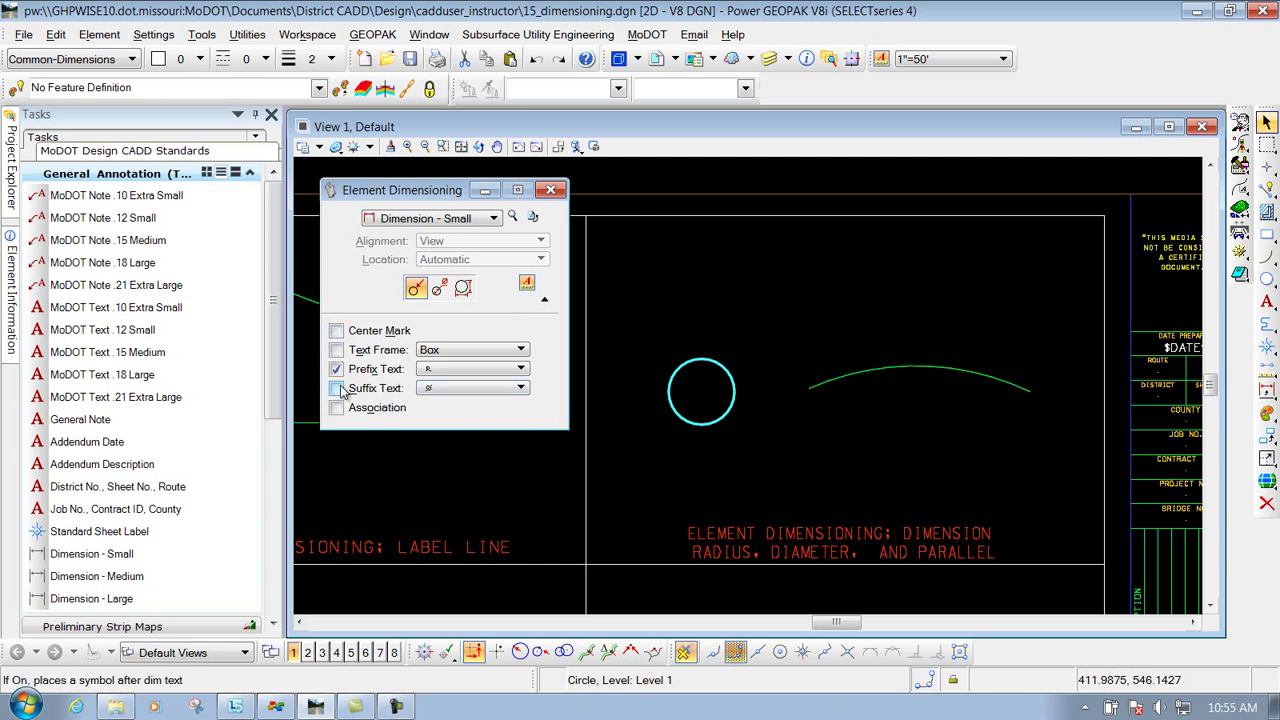
left_click(460, 369)
left_click(460, 369)
left_click(470, 388)
left_click(451, 392)
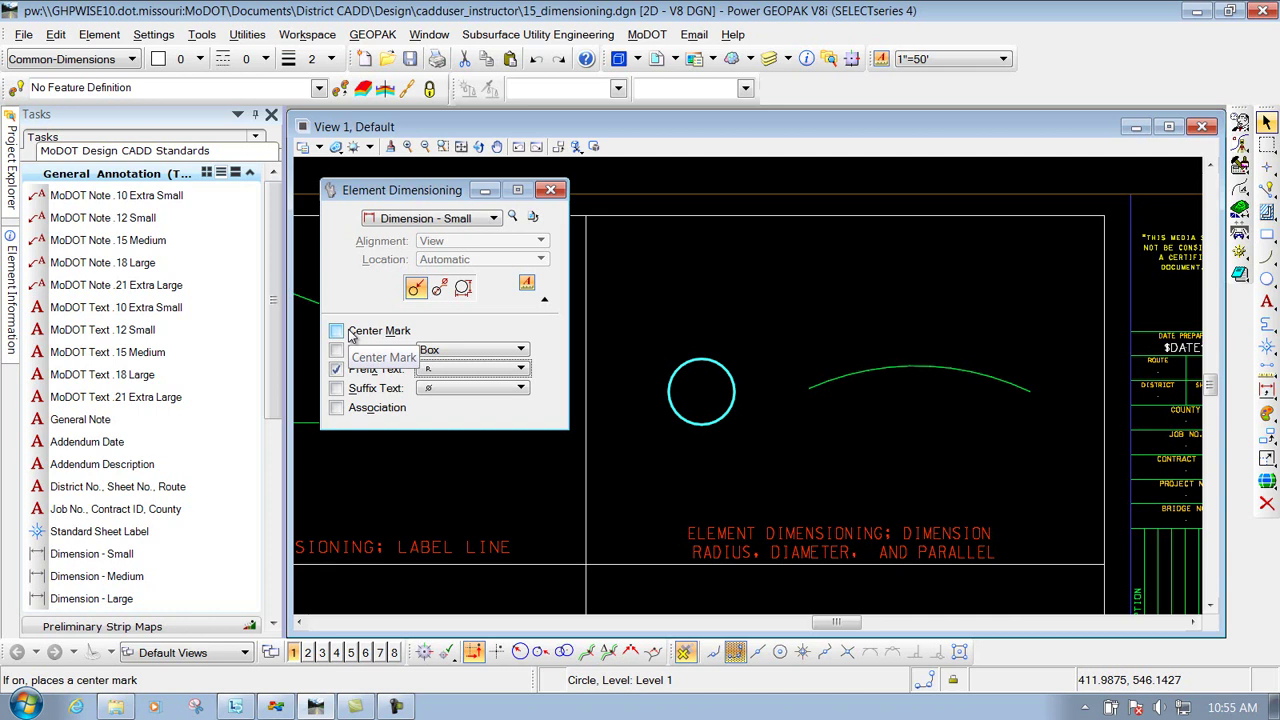
- Place Dimension Radius dimensions above and to the right of the circle and above the arc's right end
left_click(416, 289)
left_click(720, 360)
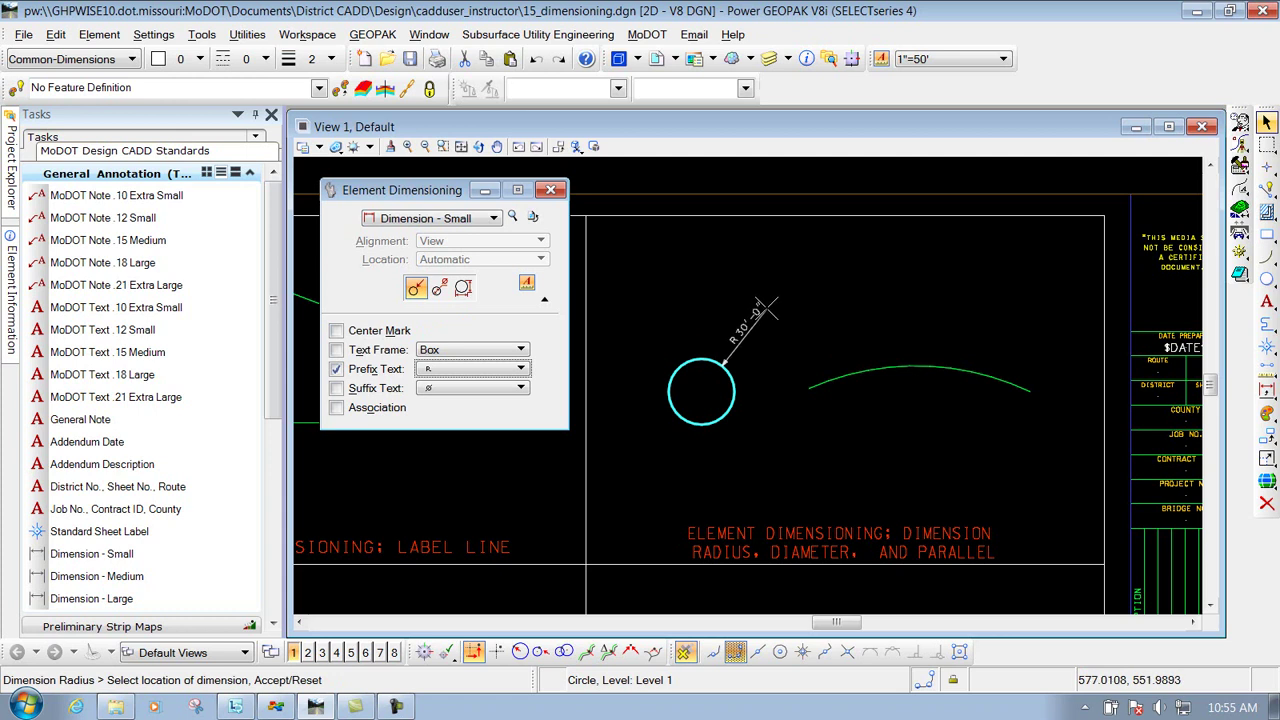
left_click(765, 305)
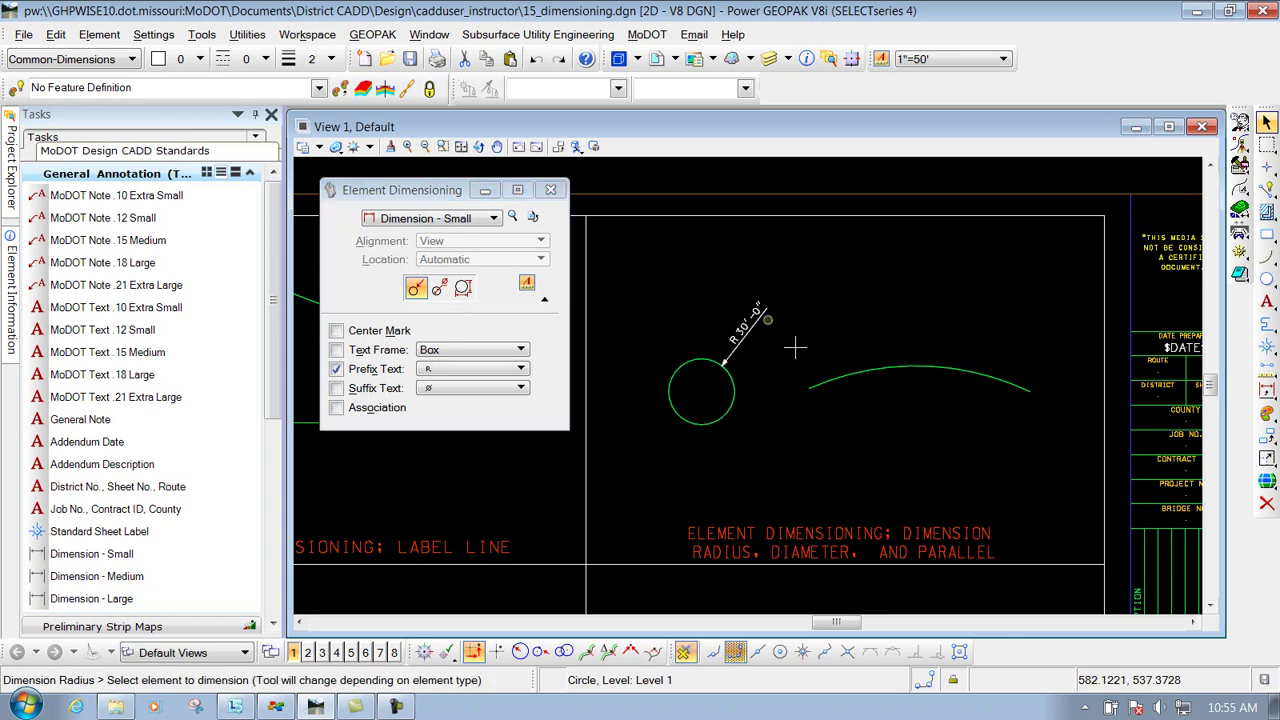
left_click(875, 371)
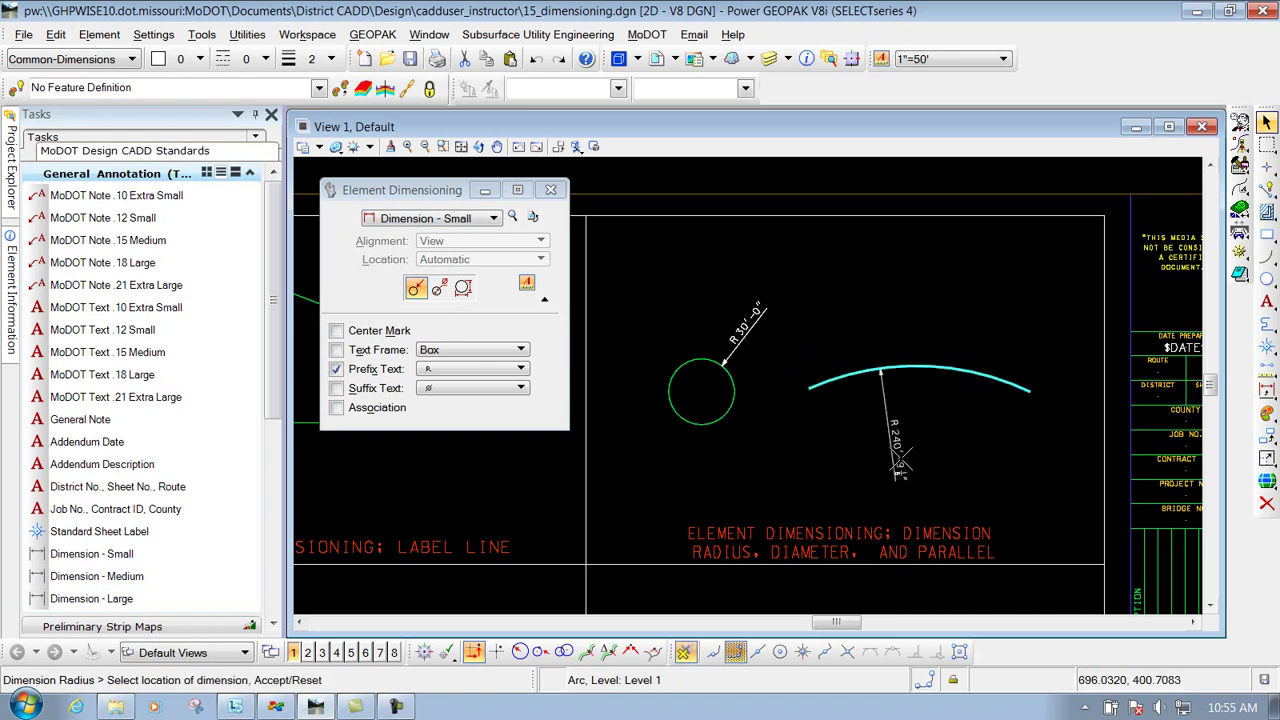
left_click(1040, 284)
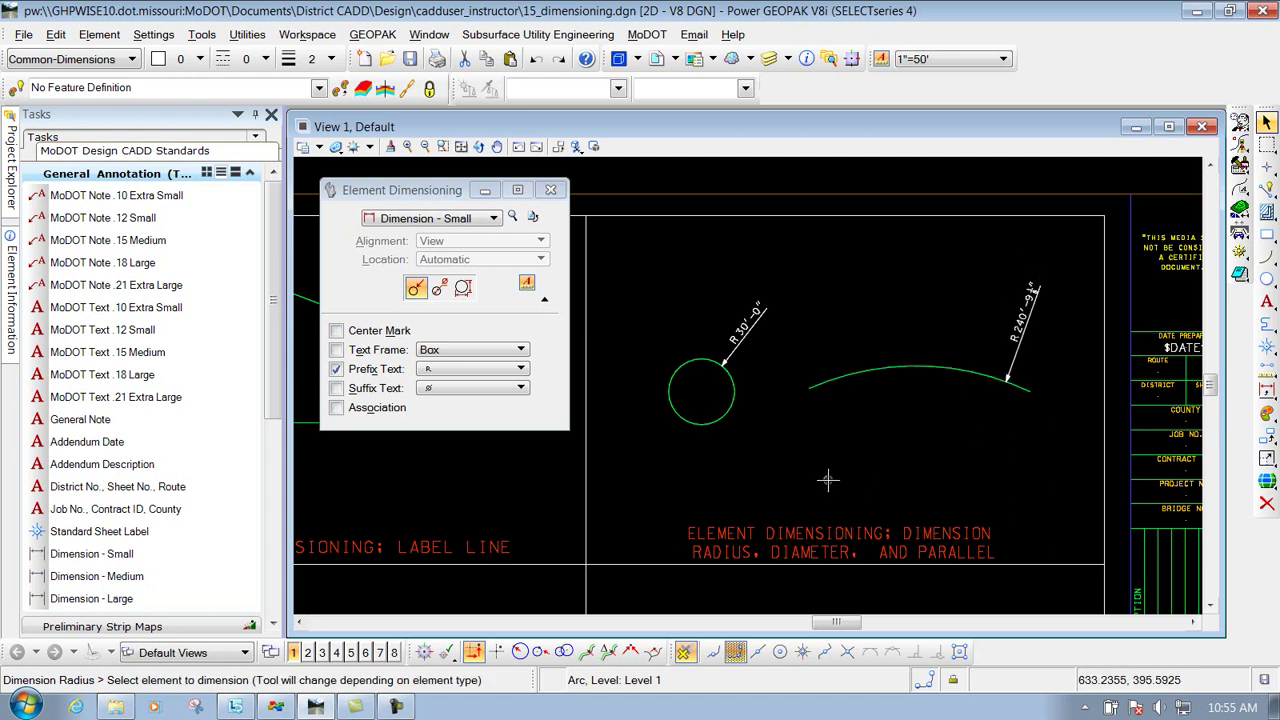
- Place a Dimension Diameter (Extended Leader) with its text above and left of the circle, and try the same dimension on the arc
left_click(440, 288)
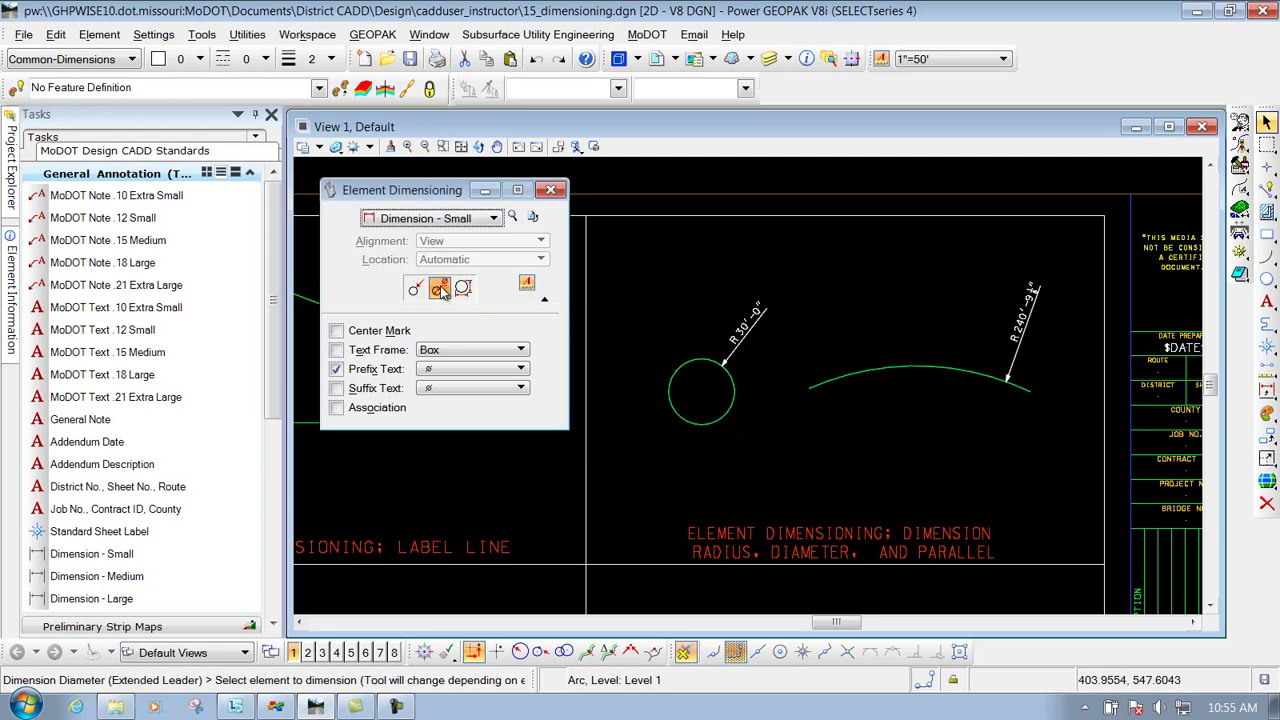
left_click(732, 382)
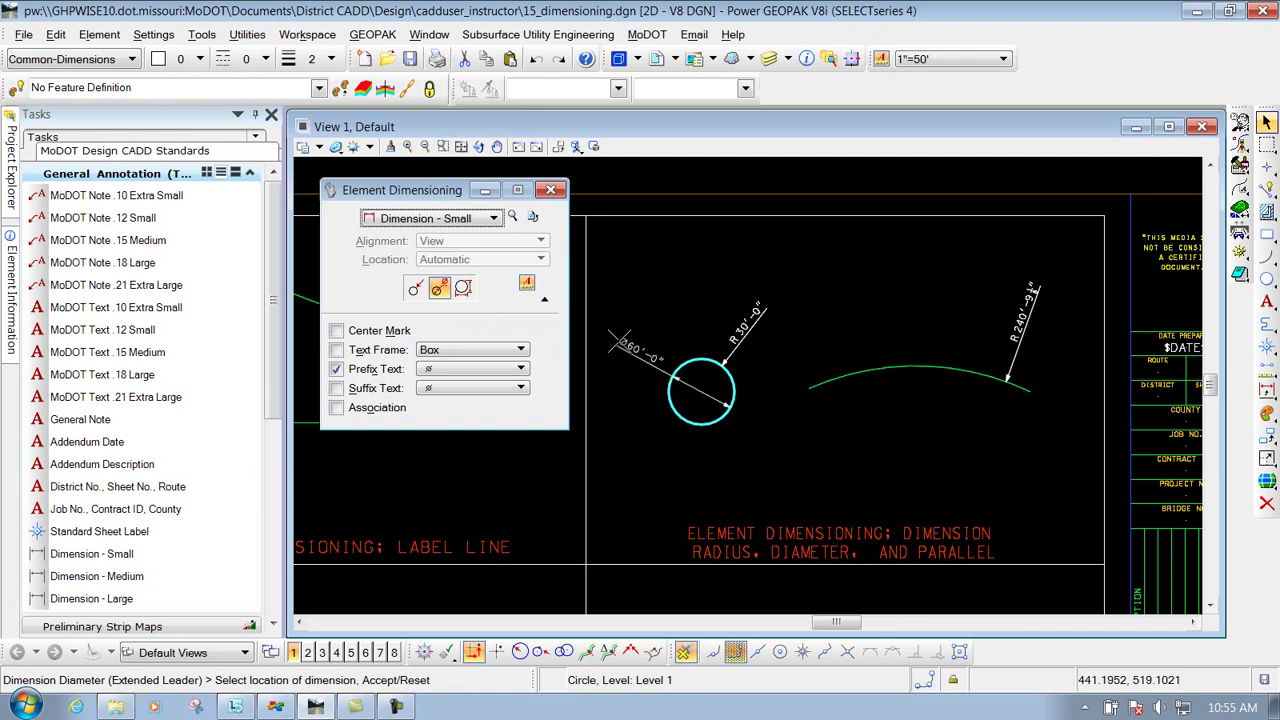
left_click(632, 320)
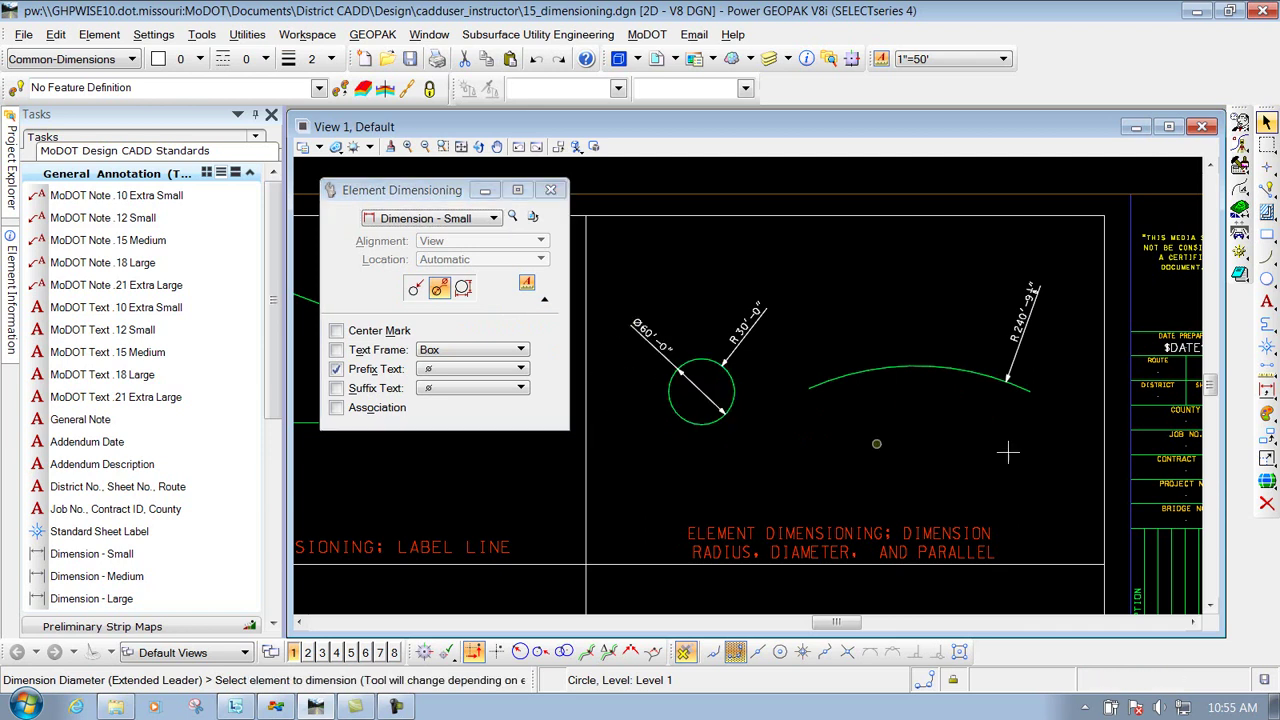
left_click(938, 368)
right_click(925, 428)
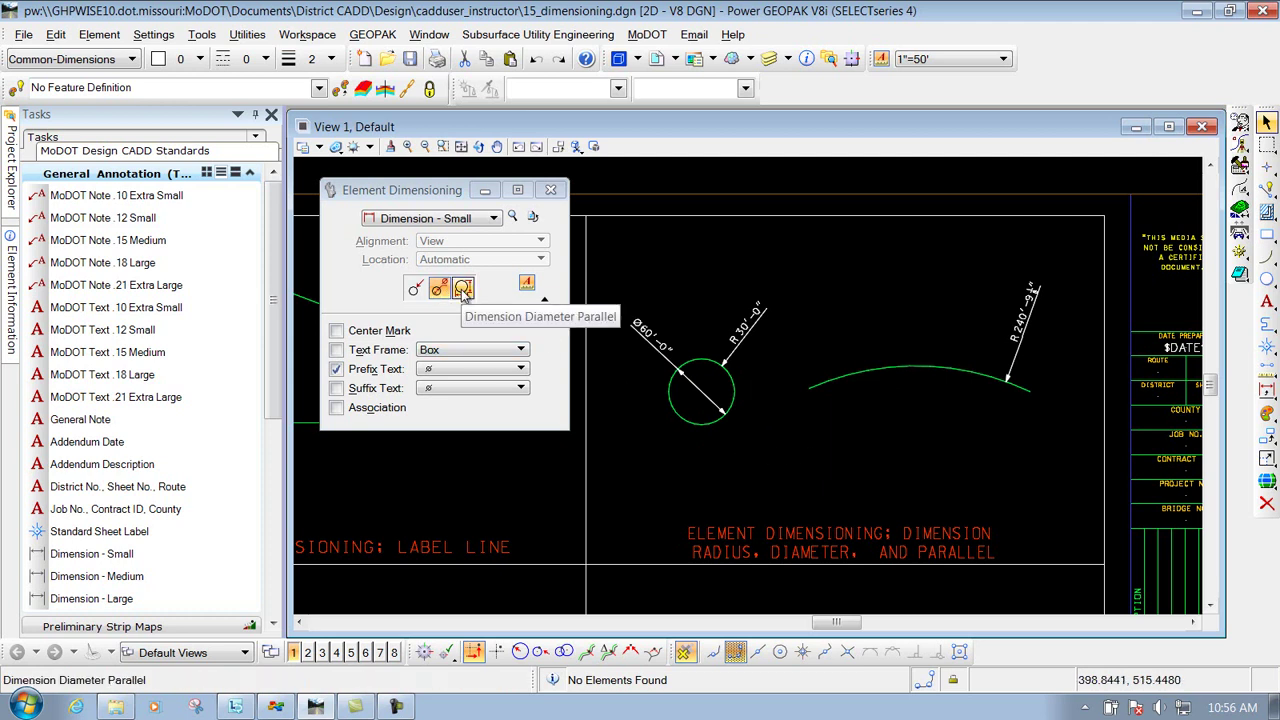
- Place a Dimension Diameter Parallel dimension below the circle, with start and end extensions on
left_click(463, 289)
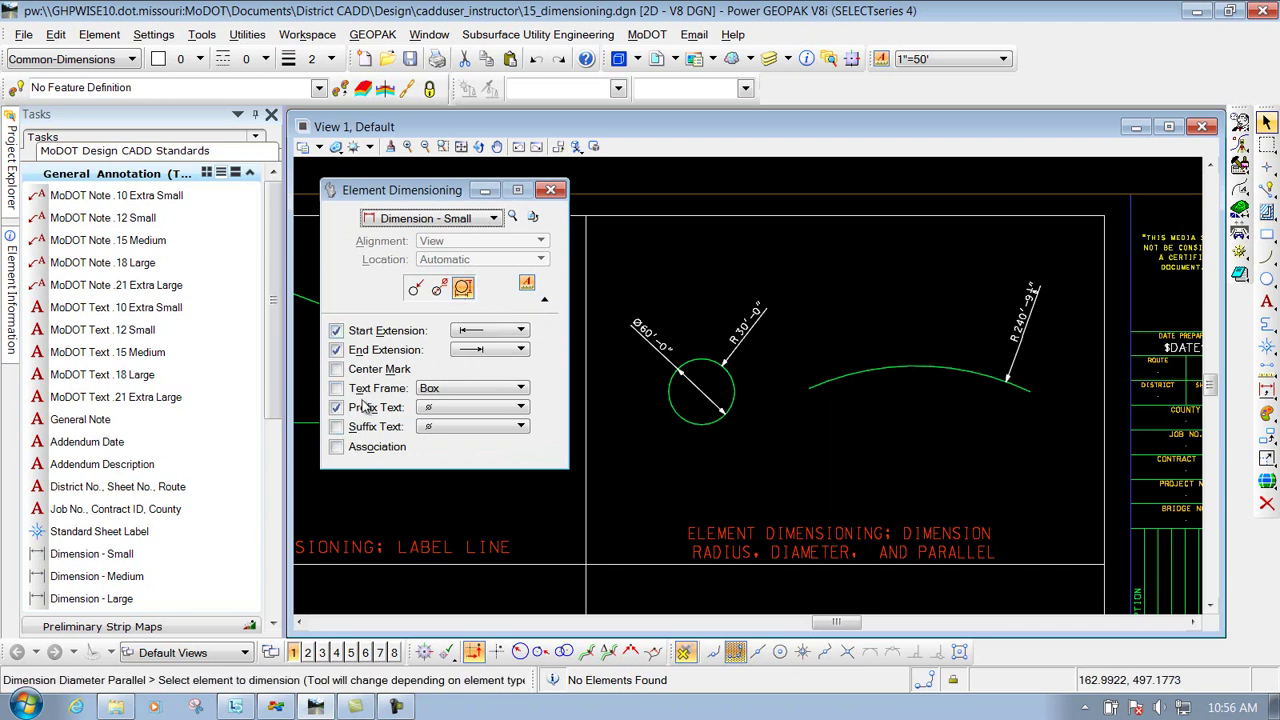
left_click(698, 430)
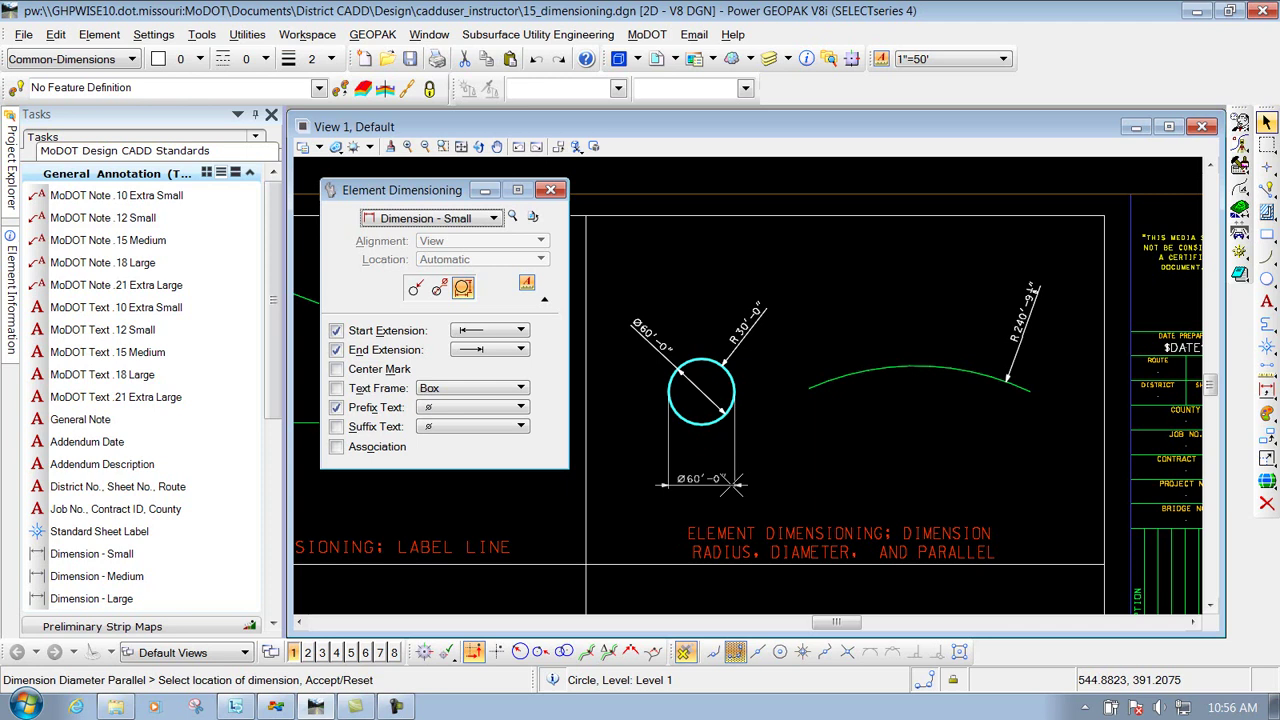
left_click(735, 484)
left_click(415, 288)
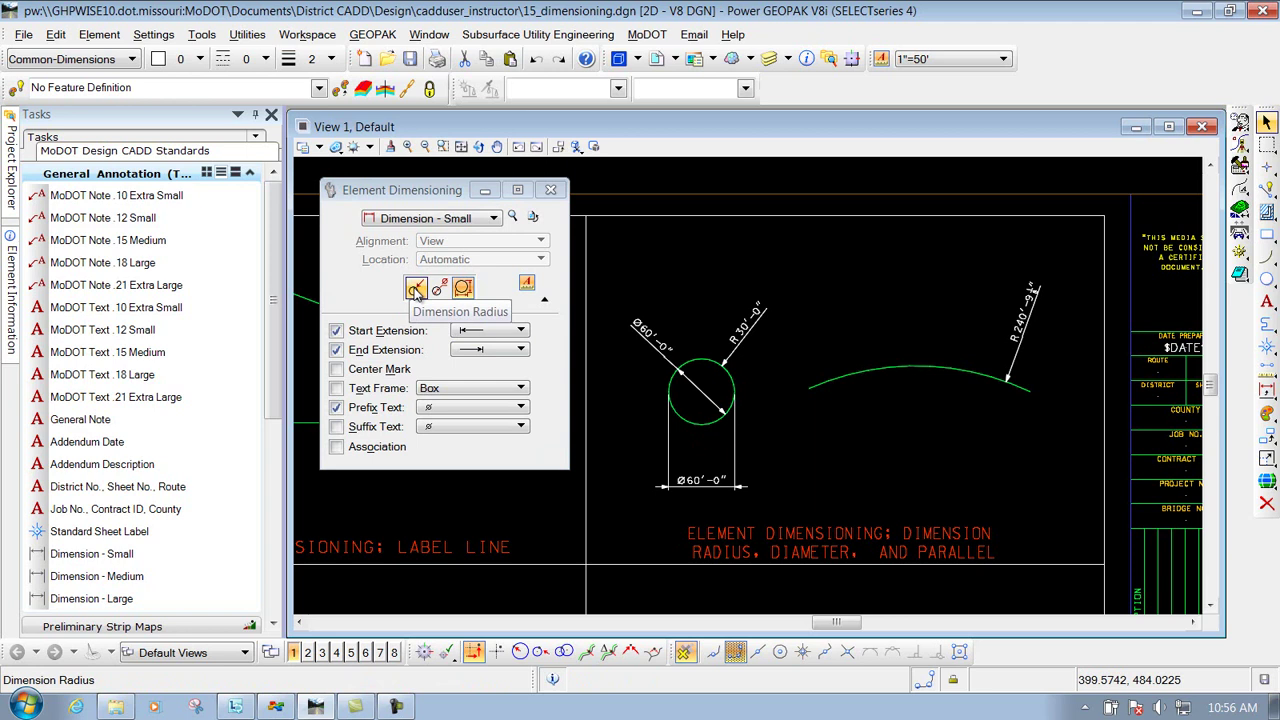
left_click(462, 288)
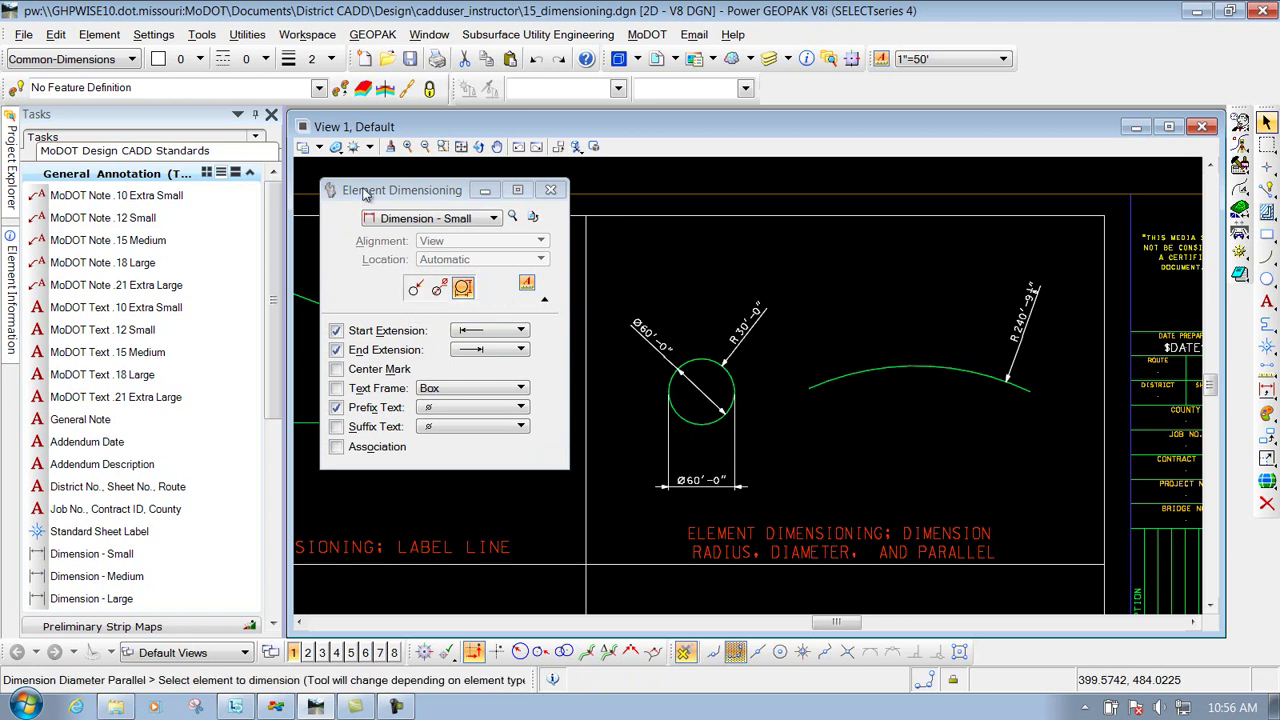